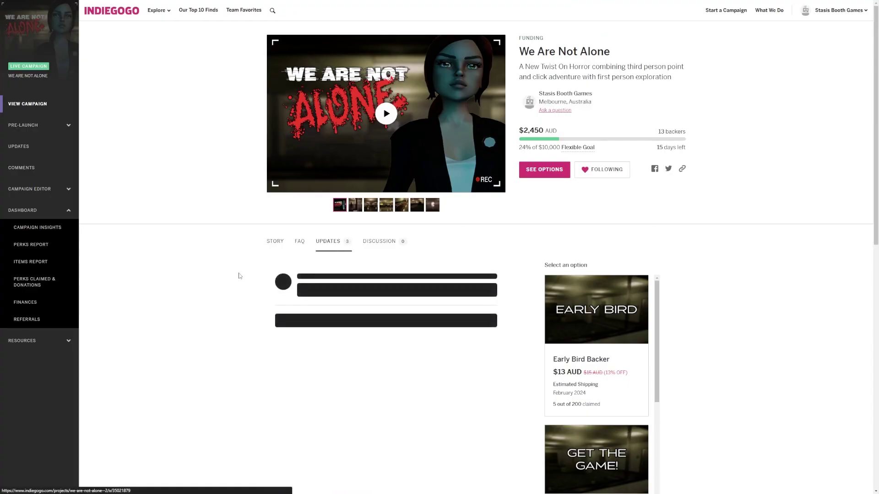
- Read through the We Are Not Alone campaign updates on Indiegogo, expanding the full "Menu Sneak Peek!" post
{"action": "scroll", "coordinate": [219, 273], "scroll_direction": "down", "scroll_amount": 8}
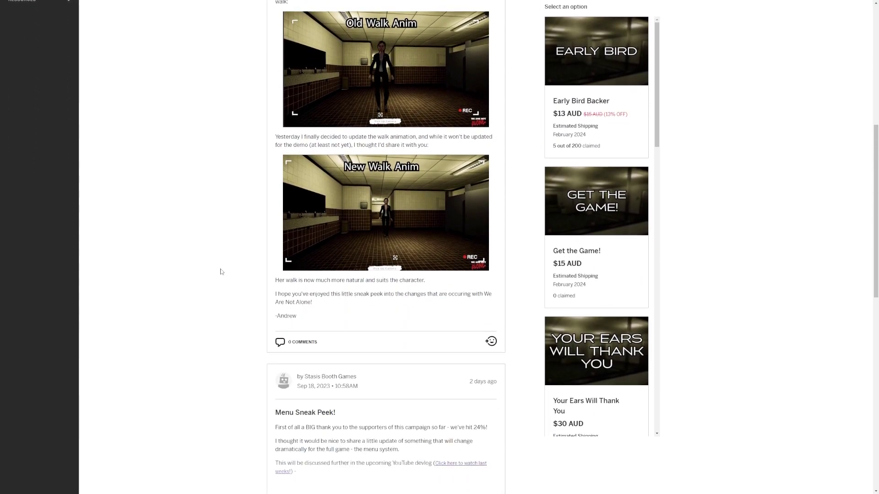
{"action": "scroll", "coordinate": [220, 272], "scroll_direction": "down", "scroll_amount": 6}
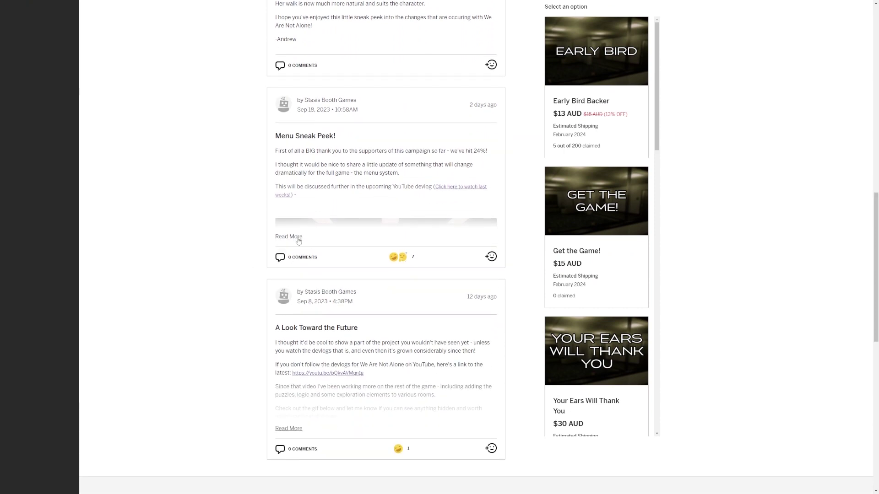
{"action": "left_click", "coordinate": [297, 238]}
{"action": "scroll", "coordinate": [235, 248], "scroll_direction": "down", "scroll_amount": 6}
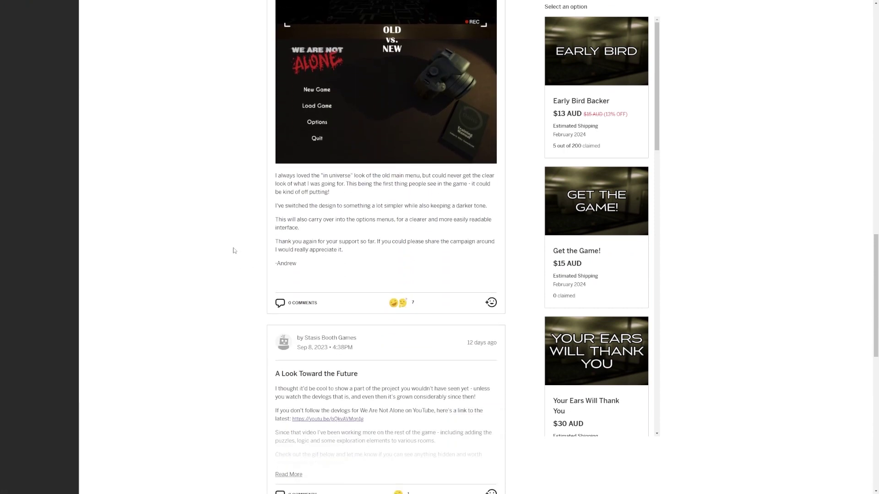
{"action": "scroll", "coordinate": [233, 248], "scroll_direction": "down", "scroll_amount": 2}
{"action": "scroll", "coordinate": [233, 248], "scroll_direction": "up", "scroll_amount": 2}
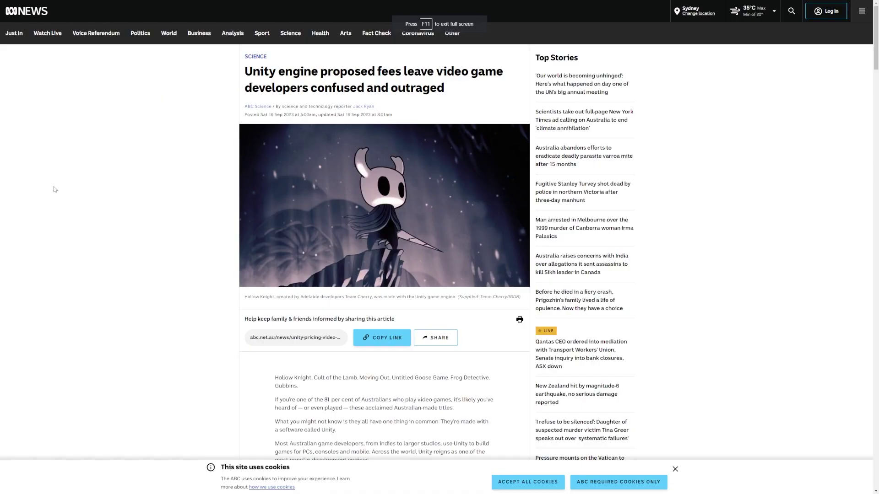
- Read the ABC News article about Unity's proposed fees down to its "Disunity" section
{"action": "scroll", "coordinate": [55, 189], "scroll_direction": "down", "scroll_amount": 5}
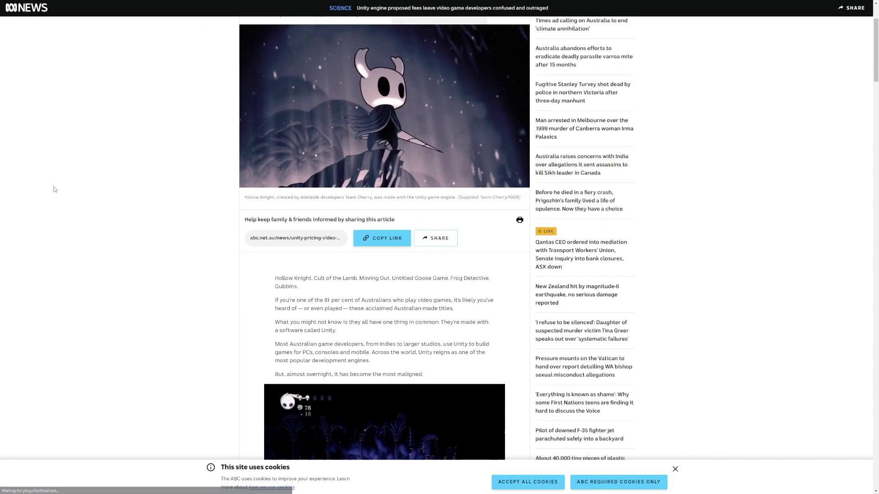
{"action": "scroll", "coordinate": [55, 190], "scroll_direction": "down", "scroll_amount": 6}
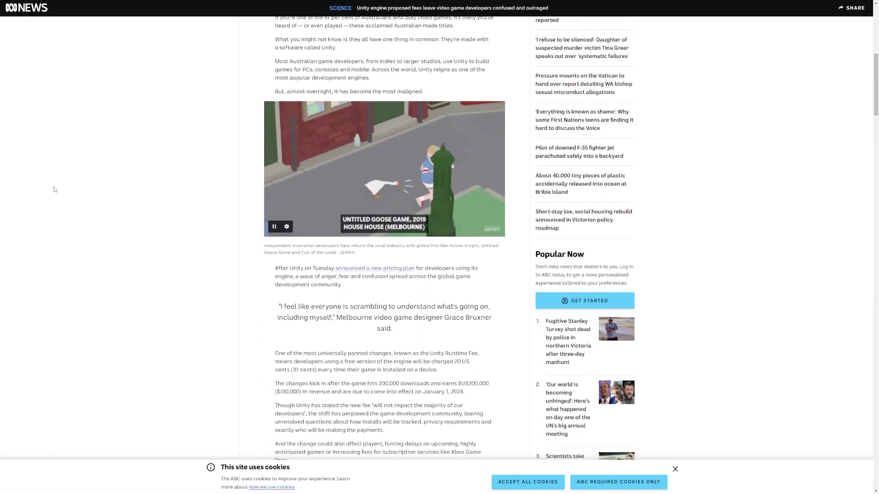
{"action": "scroll", "coordinate": [54, 189], "scroll_direction": "down", "scroll_amount": 6}
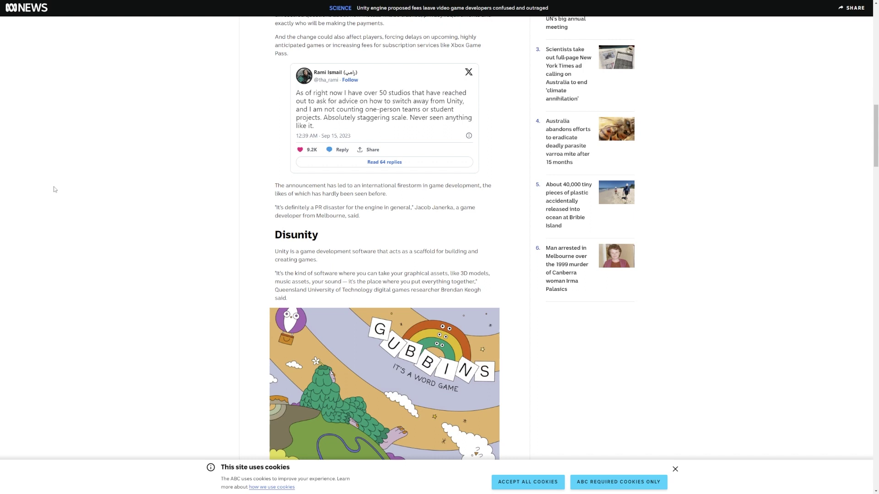
{"action": "scroll", "coordinate": [54, 189], "scroll_direction": "up", "scroll_amount": 2}
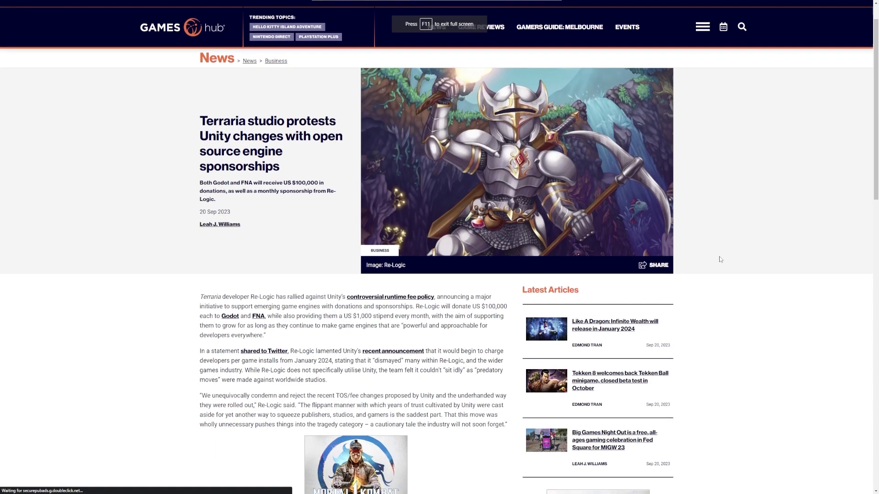
- Read the GamesHub article about the Terraria studio's protest against the Unity changes
{"action": "scroll", "coordinate": [720, 259], "scroll_direction": "down", "scroll_amount": 2}
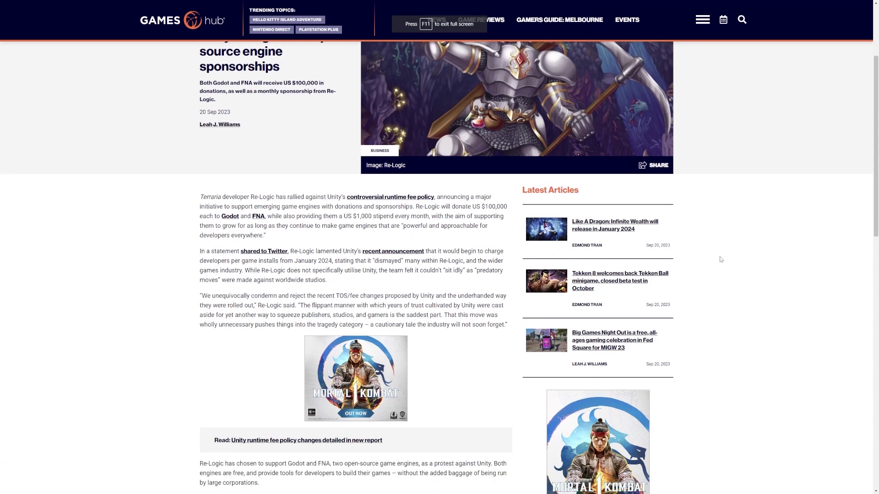
{"action": "scroll", "coordinate": [721, 259], "scroll_direction": "down", "scroll_amount": 5}
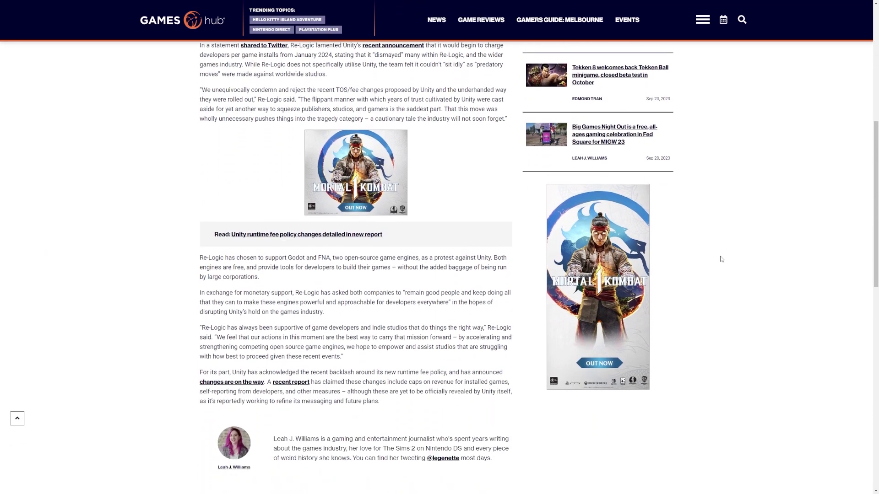
{"action": "scroll", "coordinate": [721, 259], "scroll_direction": "down", "scroll_amount": 5}
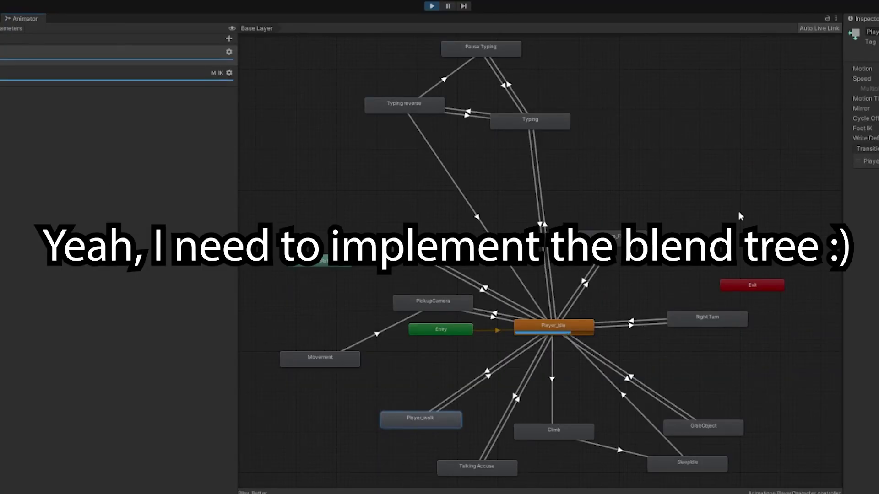
- In Unity, search the motions for "mixamo" and assign the first matching animation clip to the Player_walk state
{"action": "type", "text": "mixamo"}
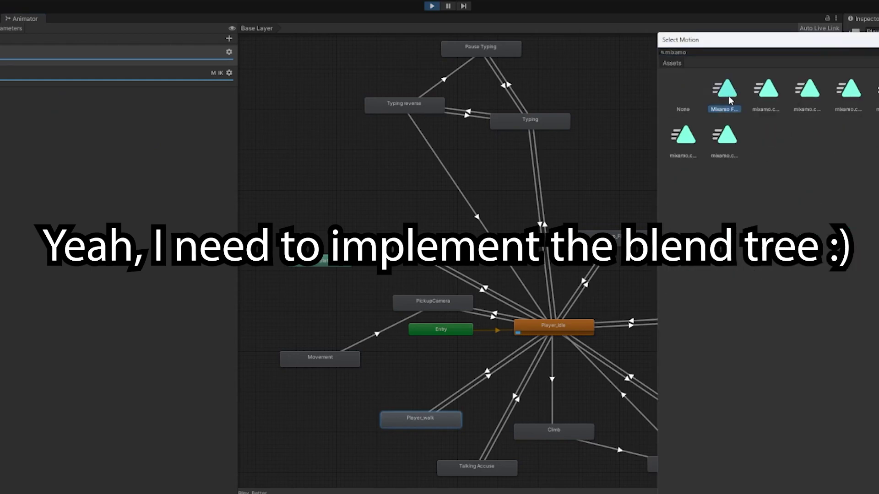
{"action": "double_click", "coordinate": [731, 101]}
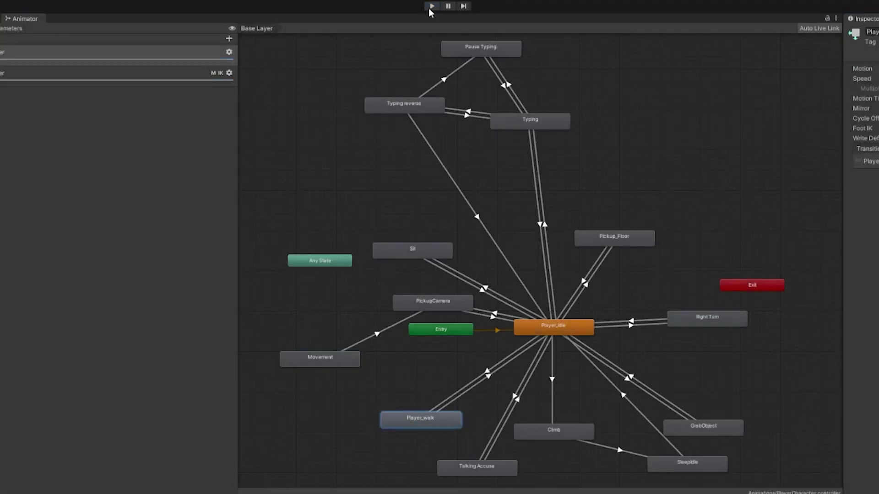
- Run the game, walk the character through the tiled corridor and bathroom to check the walk animation, pause, and stop the playtest
{"action": "left_click", "coordinate": [430, 7]}
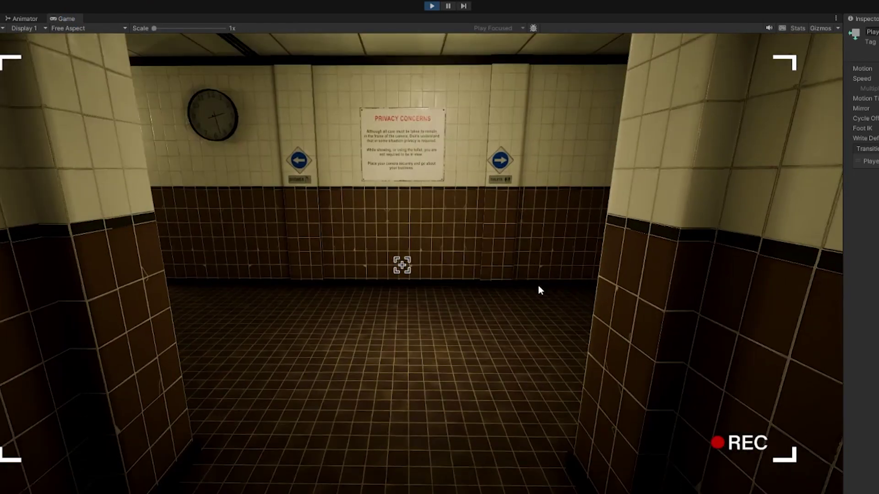
{"action": "left_click", "coordinate": [539, 286]}
{"action": "key", "text": "w"}
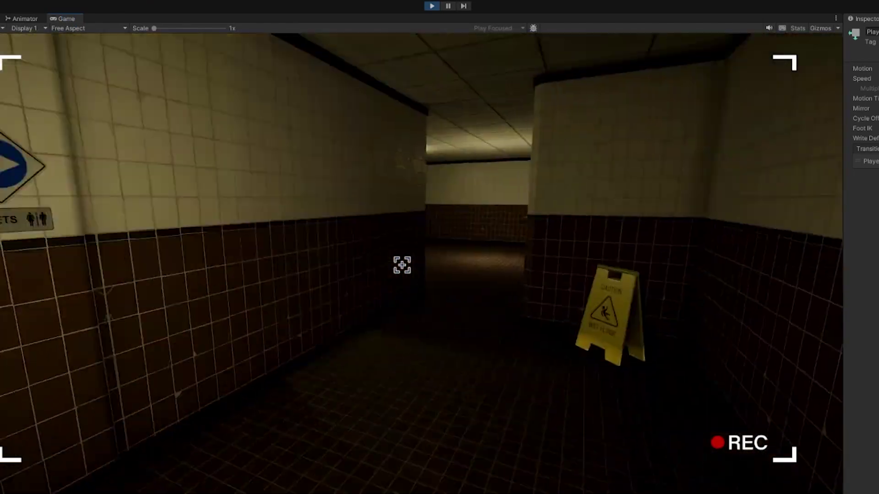
{"action": "key", "text": "w"}
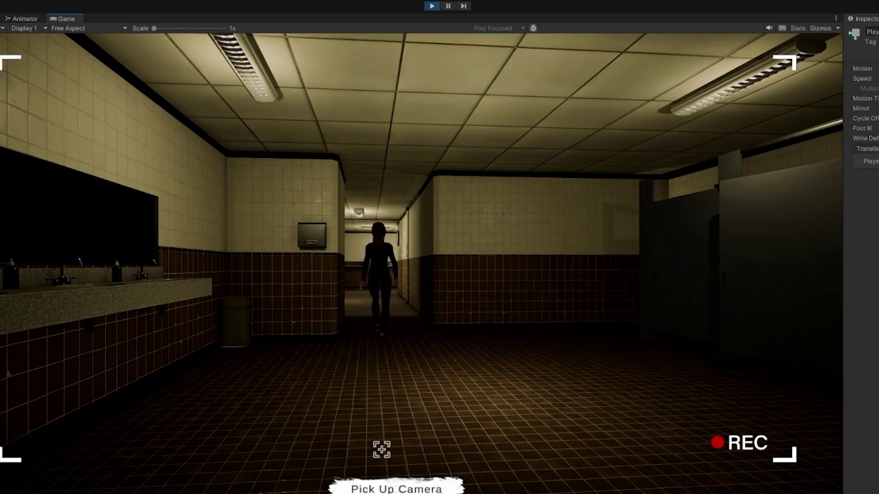
{"action": "key", "text": "Escape"}
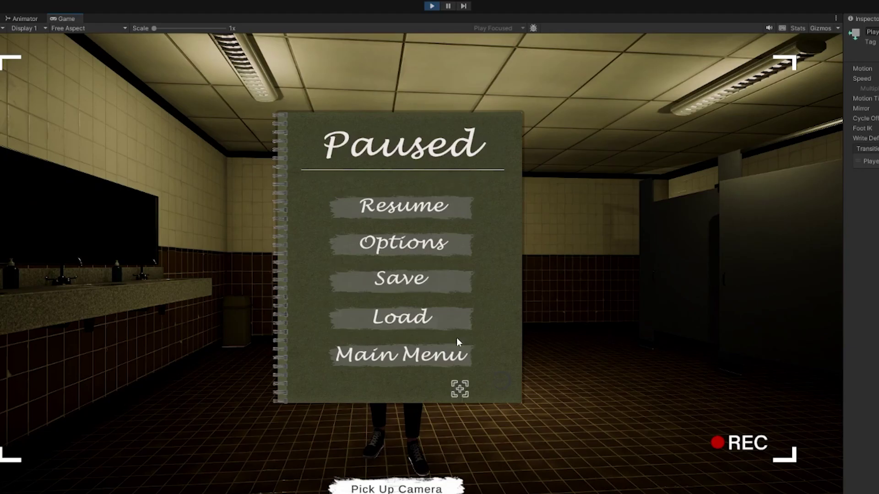
{"action": "left_click", "coordinate": [431, 6]}
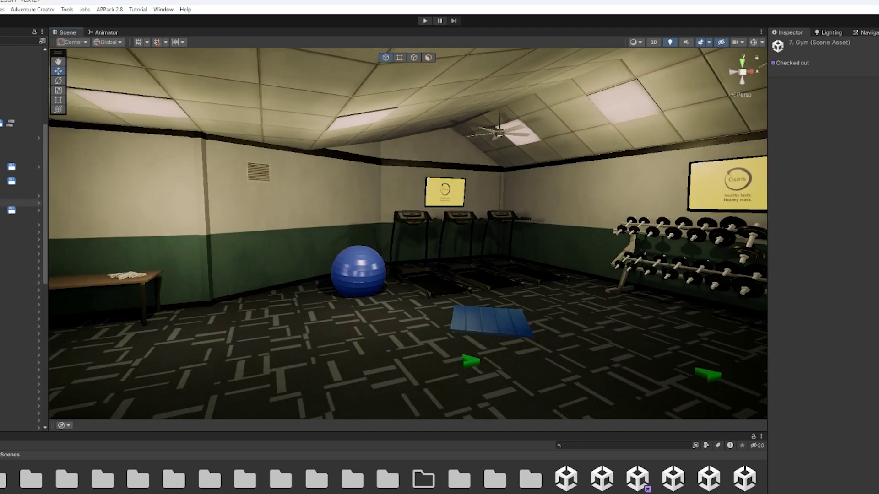
- Undo the recent series of edits in the gym scene while viewing the room and its ceiling lights
{"action": "key", "text": "ctrl+u"}
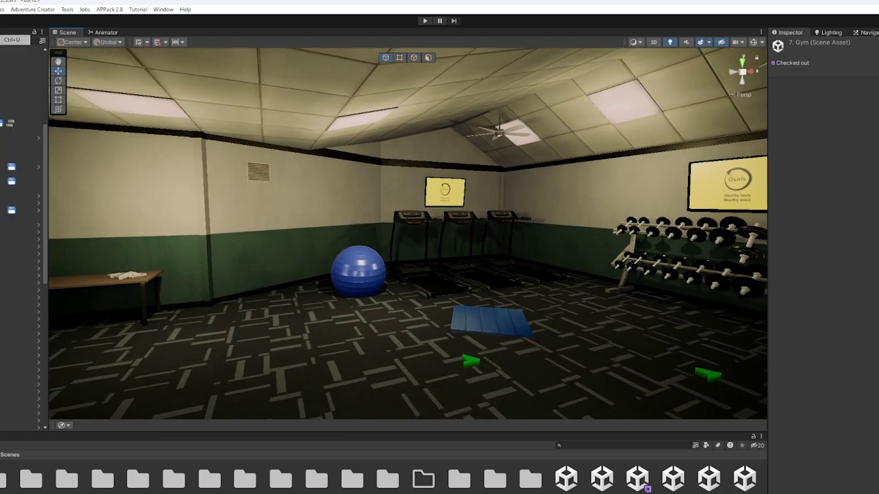
{"action": "left_click", "coordinate": [34, 41]}
{"action": "right_click_drag", "start_coordinate": [240, 84], "coordinate": [638, 157]}
{"action": "key", "text": "ctrl+z"}
{"action": "key", "text": "ctrl+z"}
{"action": "key", "text": "ctrl+z"}
{"action": "key", "text": "ctrl+z"}
{"action": "key", "text": "ctrl+z"}
{"action": "right_click_drag", "start_coordinate": [412, 204], "coordinate": [279, 215]}
{"action": "key", "text": "ctrl+z"}
{"action": "key", "text": "ctrl+z"}
{"action": "key", "text": "ctrl+z"}
{"action": "key", "text": "ctrl+z"}
{"action": "key", "text": "ctrl+z"}
{"action": "key", "text": "ctrl+z"}
{"action": "key", "text": "ctrl+z"}
{"action": "key", "text": "ctrl+z"}
{"action": "key", "text": "ctrl+z"}
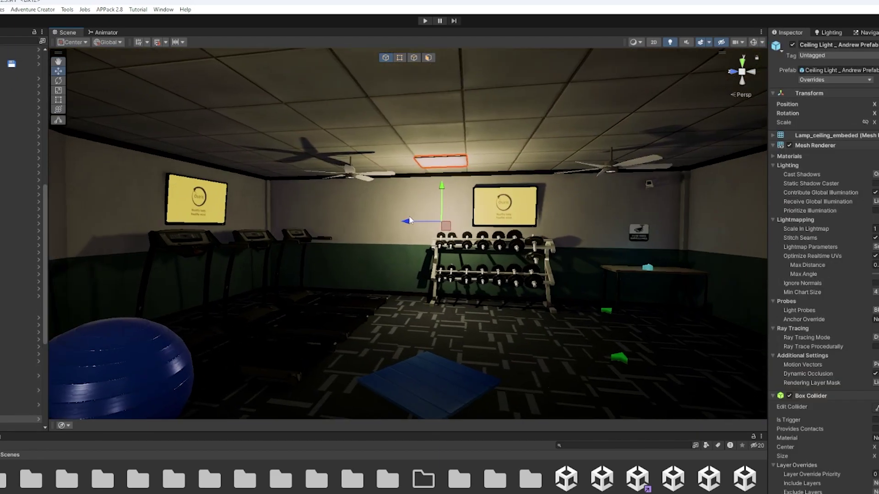
- Move the gym's ceiling light horizontally across the ceiling and raise the point light near the treadmills
{"action": "left_click_drag", "start_coordinate": [279, 218], "coordinate": [583, 207]}
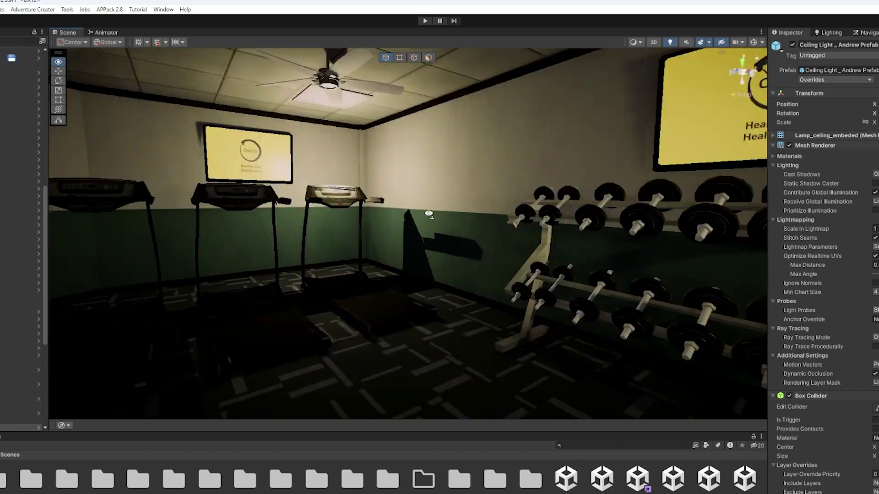
{"action": "right_click_drag", "start_coordinate": [428, 212], "coordinate": [533, 126]}
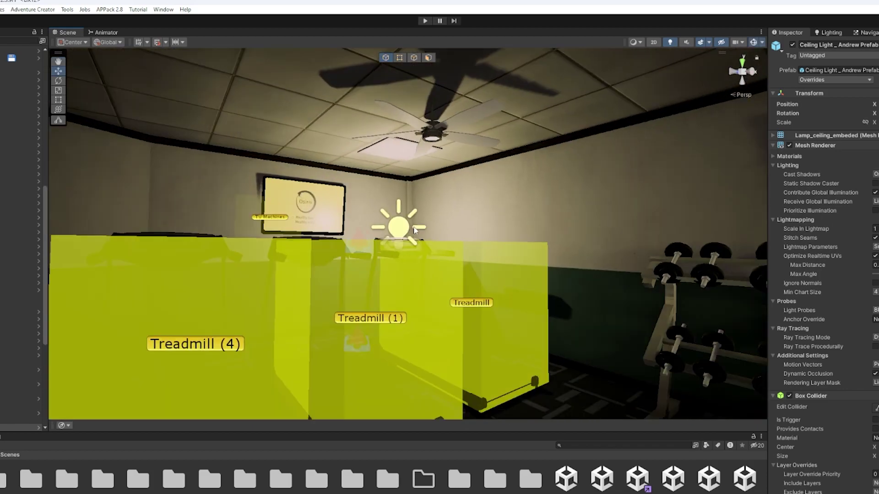
{"action": "left_click", "coordinate": [403, 227]}
{"action": "left_click_drag", "start_coordinate": [399, 195], "coordinate": [399, 157]}
- Reduce the range and intensity of the selected point light
{"action": "left_click_drag", "start_coordinate": [809, 217], "coordinate": [757, 219]}
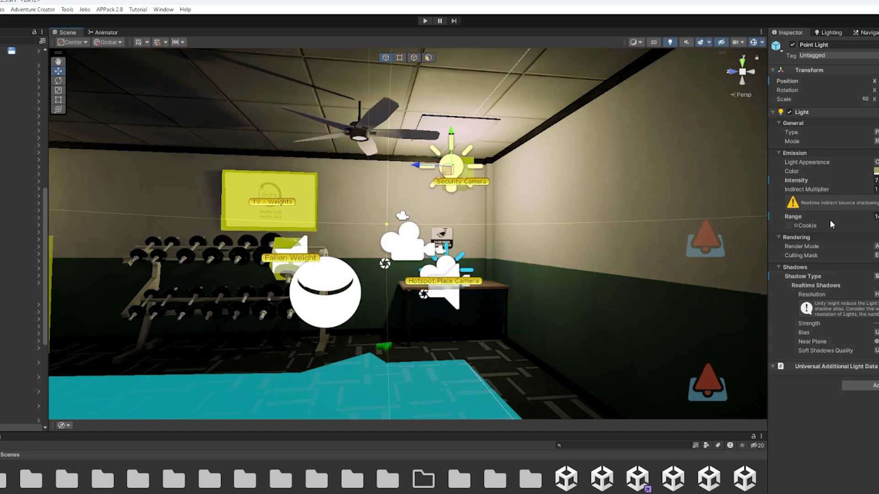
{"action": "left_click_drag", "start_coordinate": [832, 224], "coordinate": [767, 223]}
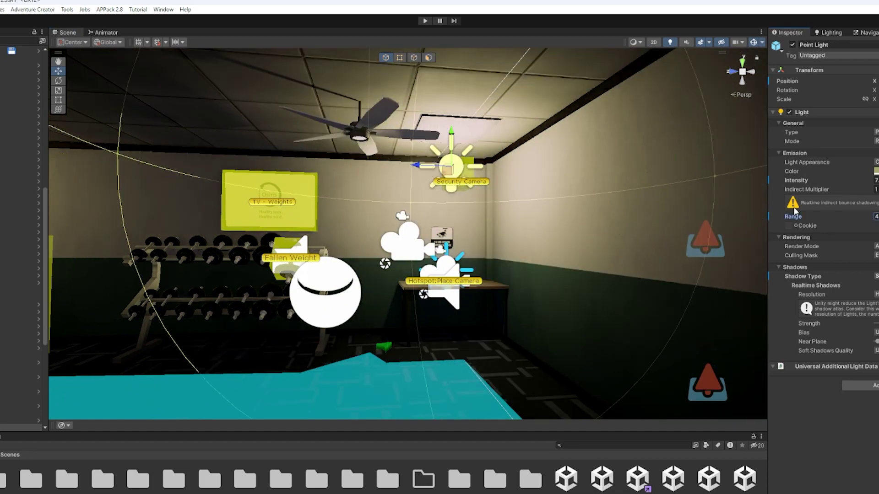
{"action": "left_click_drag", "start_coordinate": [801, 182], "coordinate": [789, 184]}
- Run the gym scene and walk through the room to examine the adjusted lighting
{"action": "right_click_drag", "start_coordinate": [486, 219], "coordinate": [213, 285]}
{"action": "key", "text": "s"}
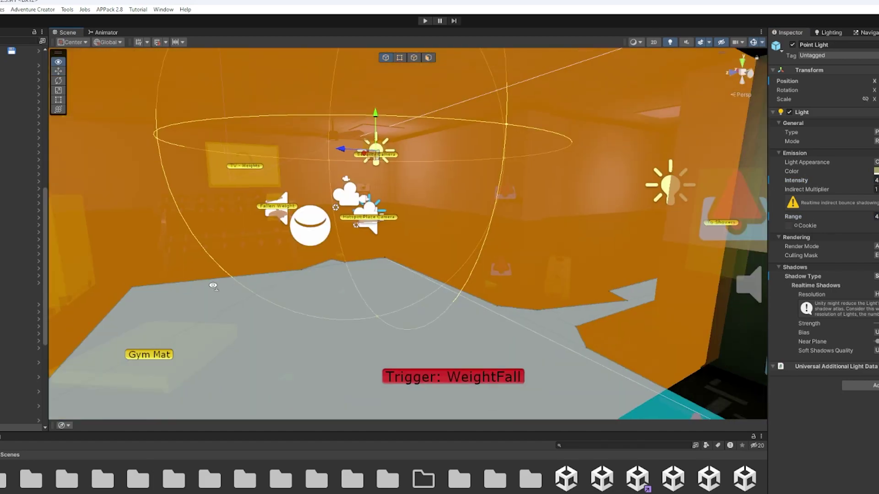
{"action": "key", "text": "ctrl+p"}
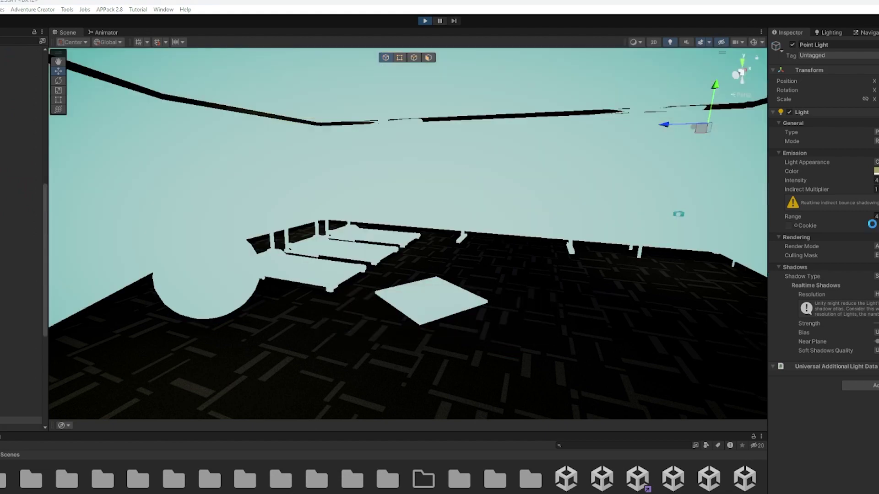
{"action": "key", "text": "w"}
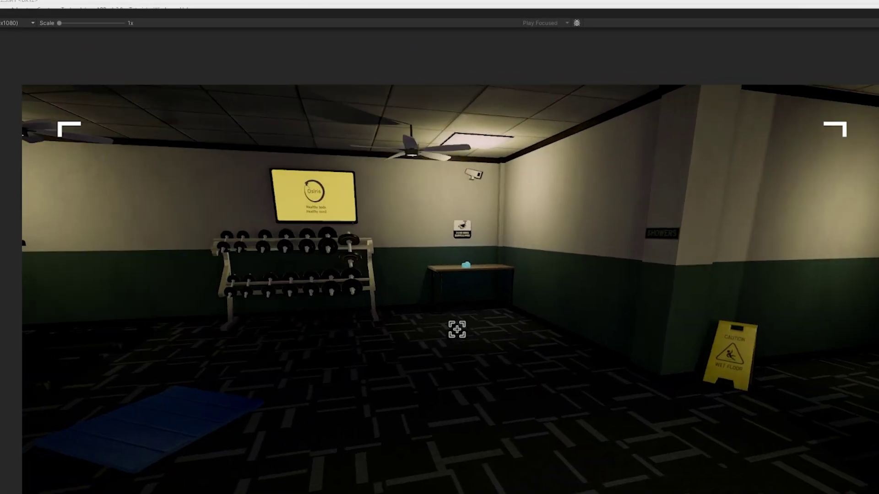
{"action": "key", "text": "w"}
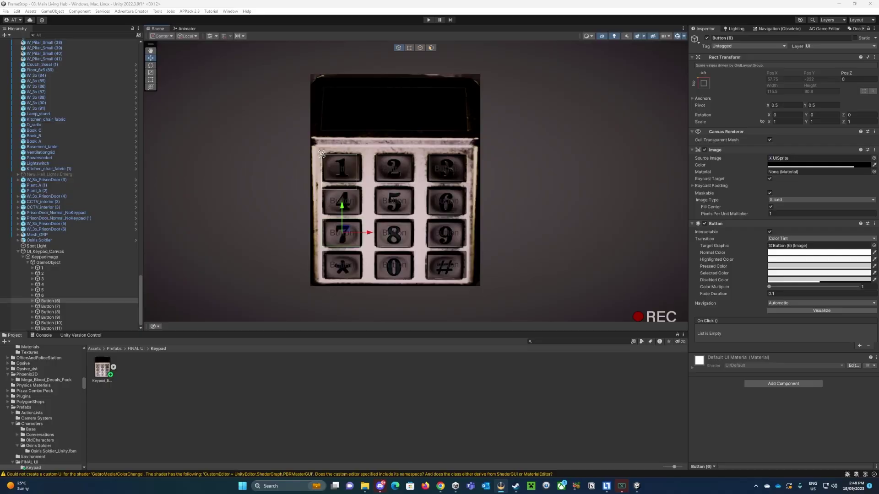
- Create a Buttons object with a Grid Layout Group under KeypadImage in the keypad canvas
{"action": "right_click", "coordinate": [45, 323]}
{"action": "left_click", "coordinate": [68, 142]}
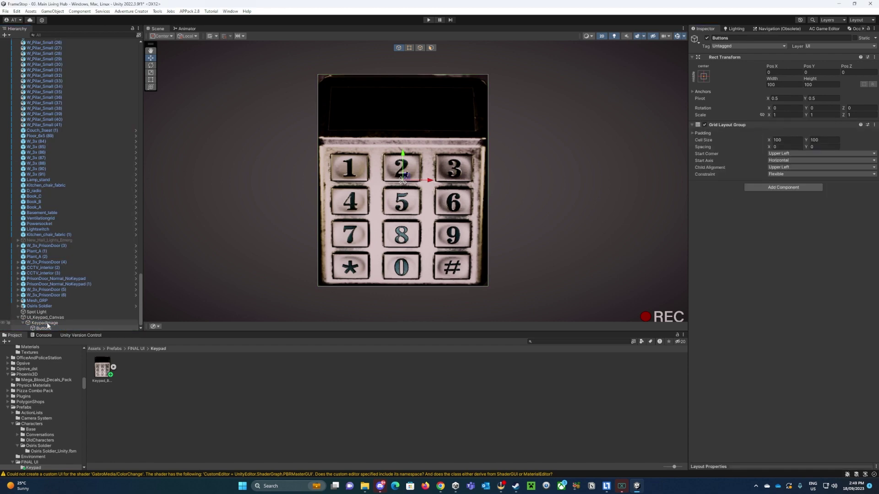
- Add a UI button inside the Buttons object and duplicate it until there are twelve
{"action": "right_click", "coordinate": [45, 329]}
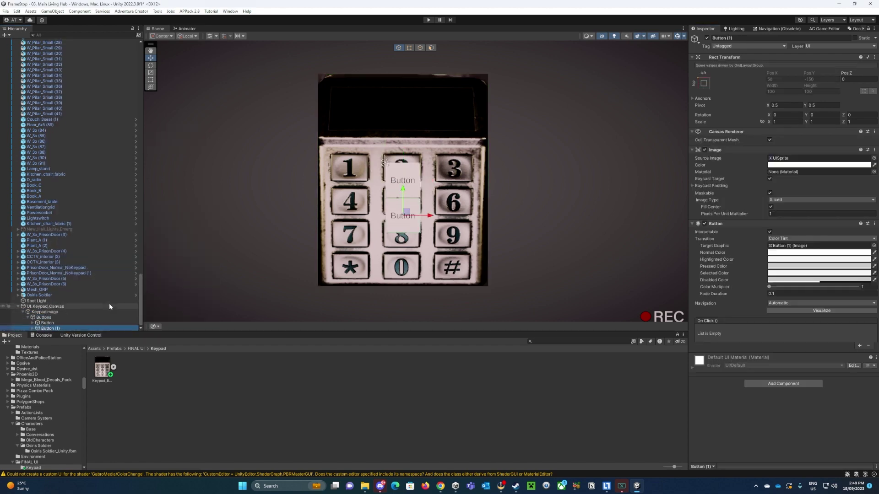
{"action": "key", "text": "ctrl+d"}
{"action": "key", "text": "ctrl+d"}
{"action": "key", "text": "ctrl+d"}
{"action": "key", "text": "ctrl+d"}
{"action": "key", "text": "ctrl+d"}
{"action": "key", "text": "ctrl+d"}
{"action": "key", "text": "ctrl+d"}
{"action": "key", "text": "ctrl+d"}
{"action": "key", "text": "ctrl+d"}
{"action": "key", "text": "ctrl+d"}
- Constrain the Buttons grid to a fixed column count of 3 and shift it left and up over the keypad keys
{"action": "left_click", "coordinate": [47, 269]}
{"action": "left_click", "coordinate": [787, 174]}
{"action": "left_click", "coordinate": [787, 196]}
{"action": "left_click_drag", "start_coordinate": [723, 181], "coordinate": [730, 180]}
{"action": "left_click_drag", "start_coordinate": [463, 236], "coordinate": [409, 235]}
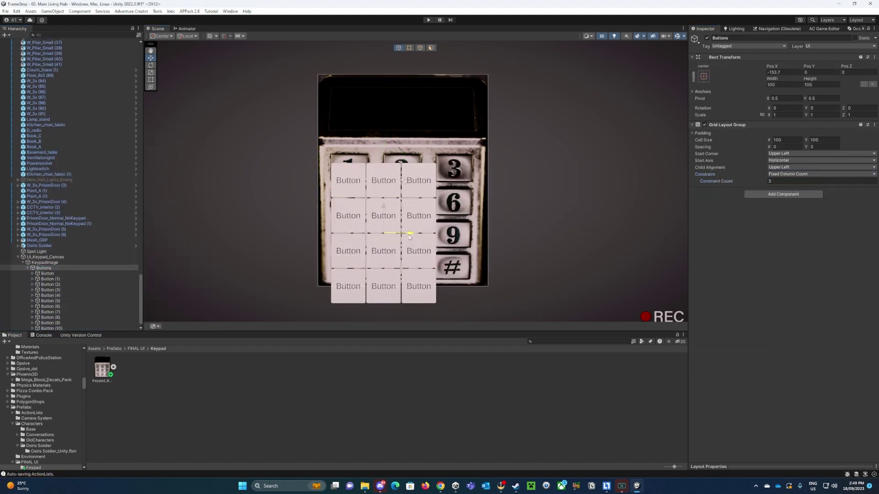
{"action": "left_click_drag", "start_coordinate": [383, 208], "coordinate": [383, 196]}
- Set the image colour of all twelve keypad buttons to semi-transparent black
{"action": "left_click", "coordinate": [52, 273]}
{"action": "scroll", "coordinate": [52, 302], "scroll_direction": "down", "scroll_amount": 1}
{"action": "left_click", "coordinate": [51, 328], "text": "shift"}
{"action": "left_click", "coordinate": [815, 169]}
{"action": "left_click", "coordinate": [820, 233]}
{"action": "left_click_drag", "start_coordinate": [867, 296], "coordinate": [838, 296]}
- Adjust the Buttons grid's cell size to about 109 by 85 and its spacing to about 41.5 by 8.8
{"action": "left_click", "coordinate": [44, 262]}
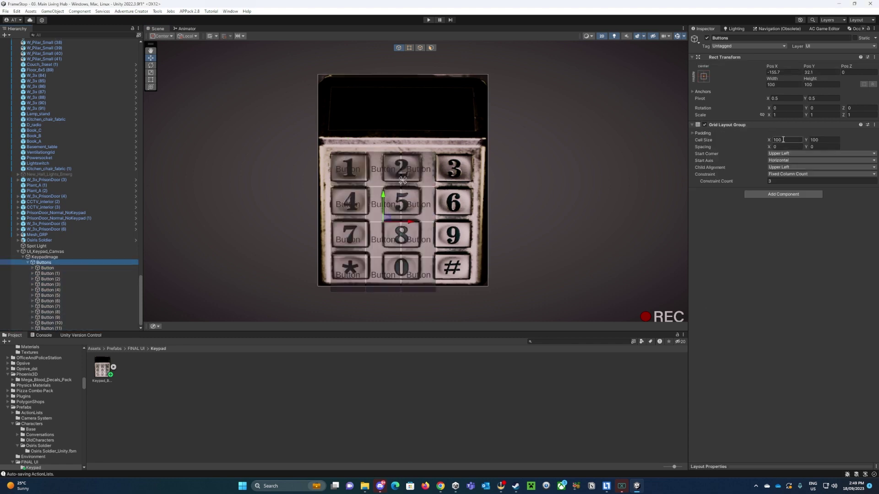
{"action": "left_click_drag", "start_coordinate": [769, 140], "coordinate": [824, 146]}
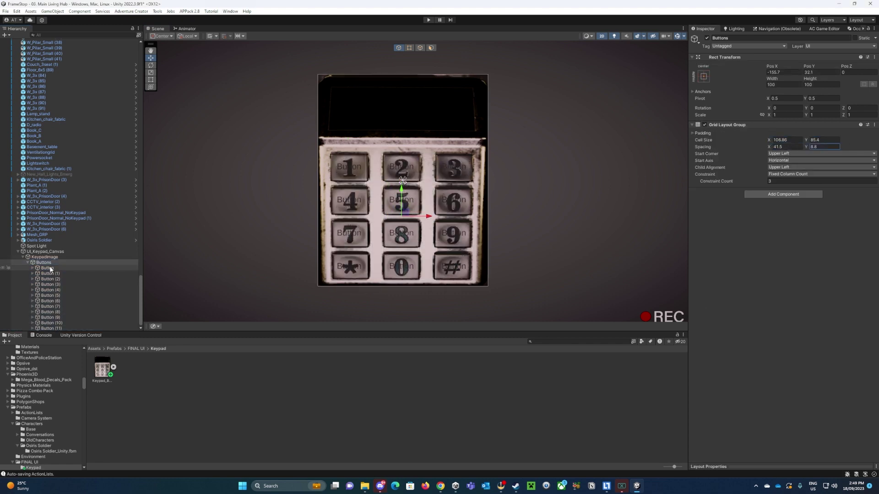
- Select the Text (TMP) labels of all twelve keypad buttons and clear their text
{"action": "left_click", "coordinate": [49, 269]}
{"action": "left_click", "coordinate": [51, 328], "text": "shift"}
{"action": "key", "text": "Right"}
{"action": "scroll", "coordinate": [133, 251], "scroll_direction": "down", "scroll_amount": 3}
{"action": "left_click", "coordinate": [57, 207]}
{"action": "left_click", "coordinate": [58, 219], "text": "ctrl"}
{"action": "left_click", "coordinate": [60, 229], "text": "ctrl"}
{"action": "left_click", "coordinate": [58, 240], "text": "ctrl"}
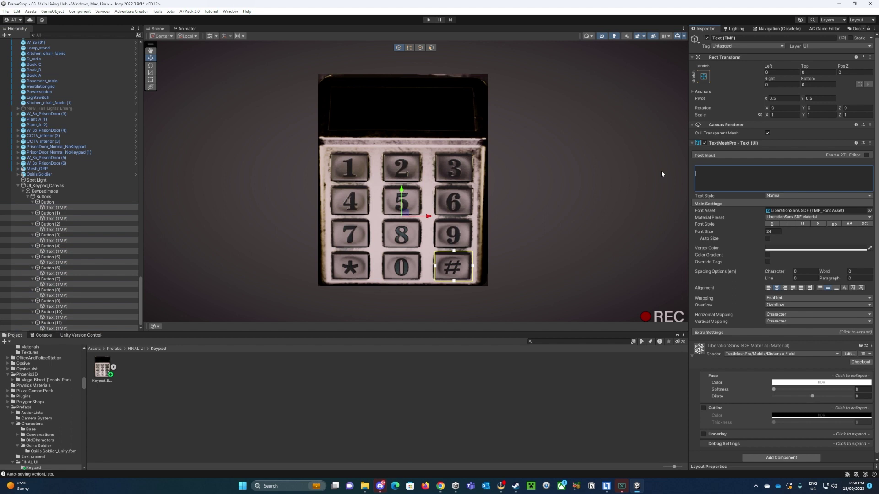
- Collapse the button hierarchy and make the image colour of all twelve keypad buttons fully transparent
{"action": "left_click", "coordinate": [47, 202], "text": "shift"}
{"action": "key", "text": "Left"}
{"action": "left_click", "coordinate": [47, 267]}
{"action": "left_click", "coordinate": [51, 328], "text": "shift"}
{"action": "left_click", "coordinate": [815, 164]}
{"action": "left_click_drag", "start_coordinate": [830, 296], "coordinate": [837, 315]}
- Give all twelve keypad buttons a light green highlighted colour and a dark red pressed colour
{"action": "left_click", "coordinate": [753, 256]}
{"action": "left_click", "coordinate": [778, 260]}
{"action": "left_click", "coordinate": [859, 266]}
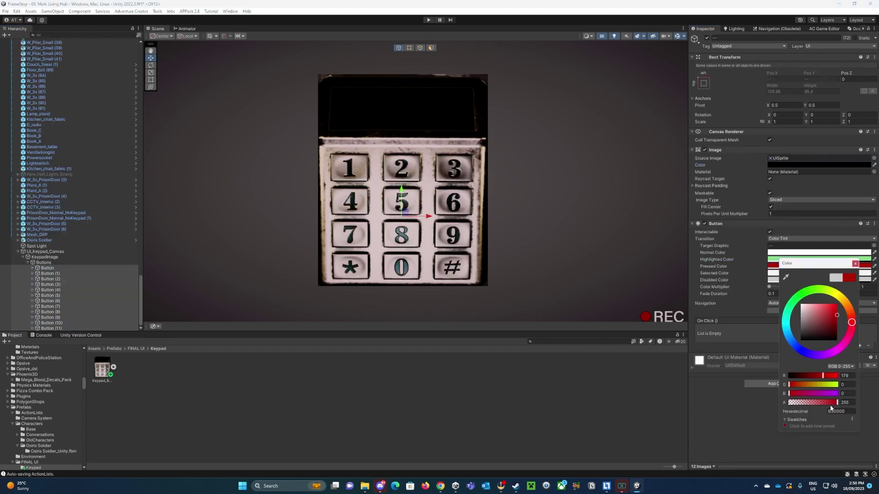
{"action": "left_click", "coordinate": [854, 264]}
- Add a TextMeshPro text reading 050263212 to the keypad and place it inside the dark display area
{"action": "right_click", "coordinate": [44, 257]}
{"action": "mouse_move", "coordinate": [89, 350]}
{"action": "left_click", "coordinate": [156, 355]}
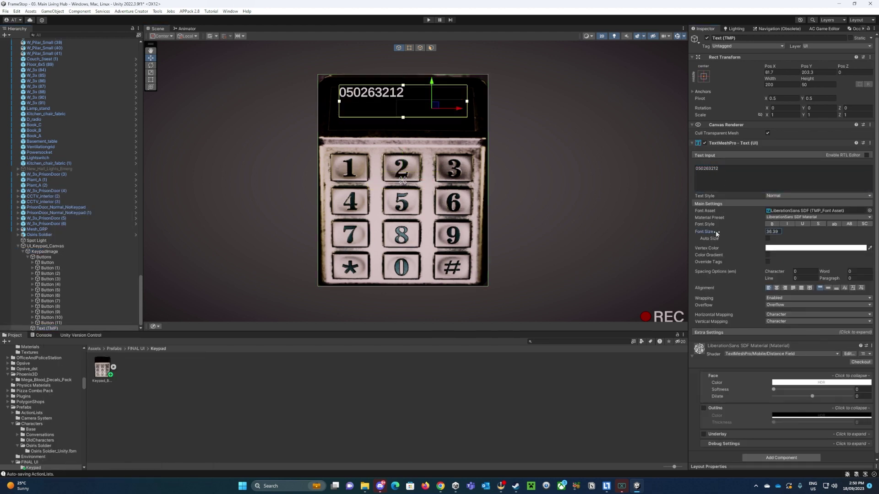
{"action": "left_click_drag", "start_coordinate": [431, 85], "coordinate": [432, 90]}
- Enlarge the display text to a font size of about 70.5, colour it blue and adjust its height in the display
{"action": "left_click", "coordinate": [815, 248]}
{"action": "left_click", "coordinate": [820, 300]}
{"action": "left_click_drag", "start_coordinate": [850, 304], "coordinate": [830, 287]}
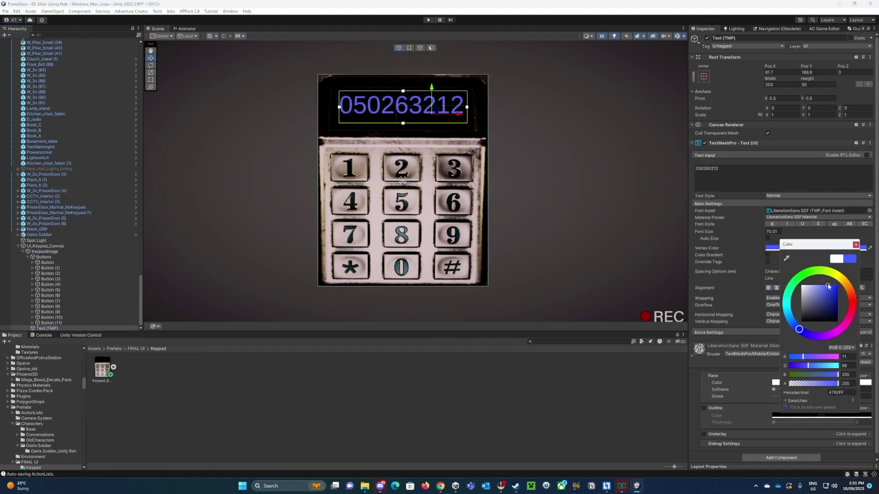
{"action": "left_click", "coordinate": [857, 243]}
{"action": "left_click_drag", "start_coordinate": [434, 112], "coordinate": [434, 118]}
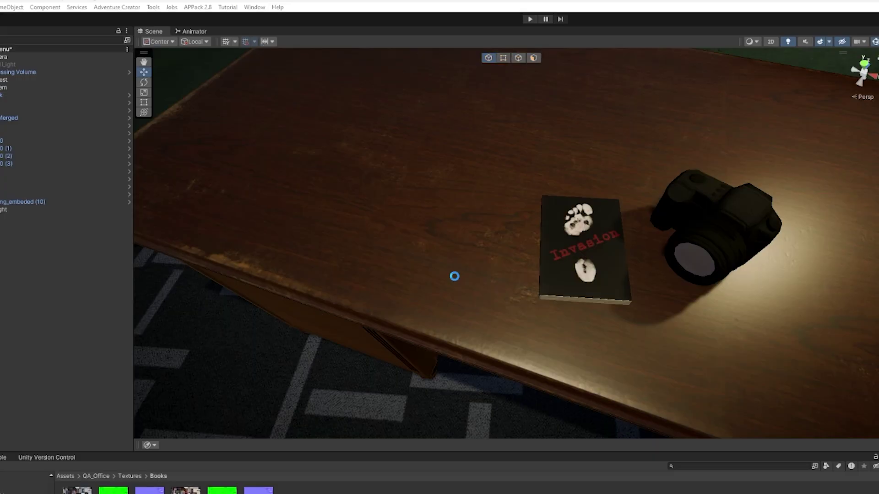
- Focus on the light above the office desk and deactivate it in the main menu scene
{"action": "left_click", "coordinate": [569, 320]}
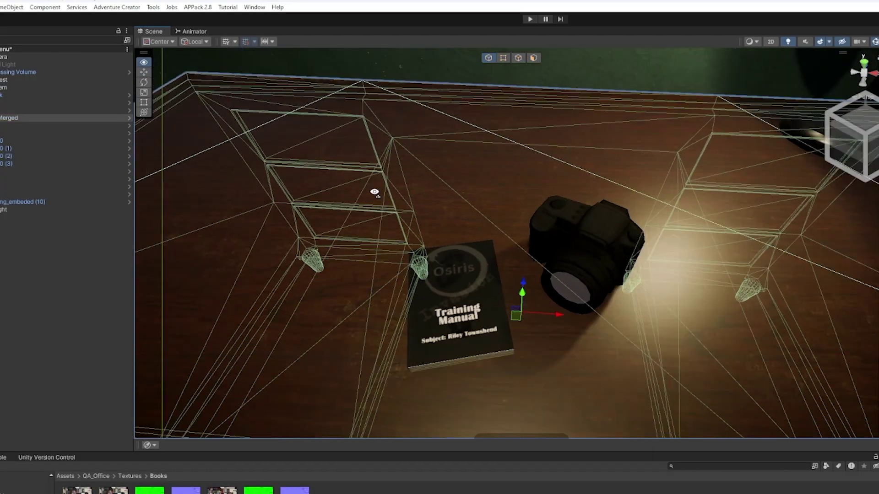
{"action": "left_click_drag", "start_coordinate": [373, 191], "coordinate": [601, 191], "text": "alt"}
{"action": "double_click", "coordinate": [19, 209]}
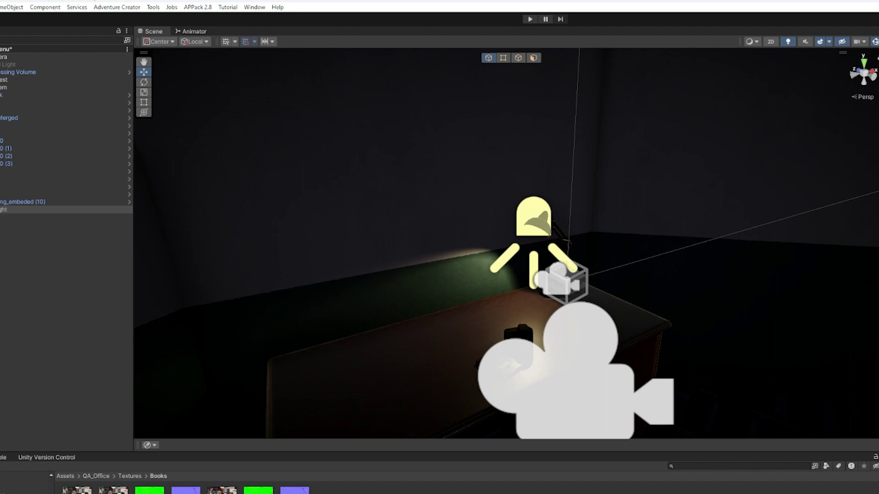
{"action": "left_click", "coordinate": [695, 234]}
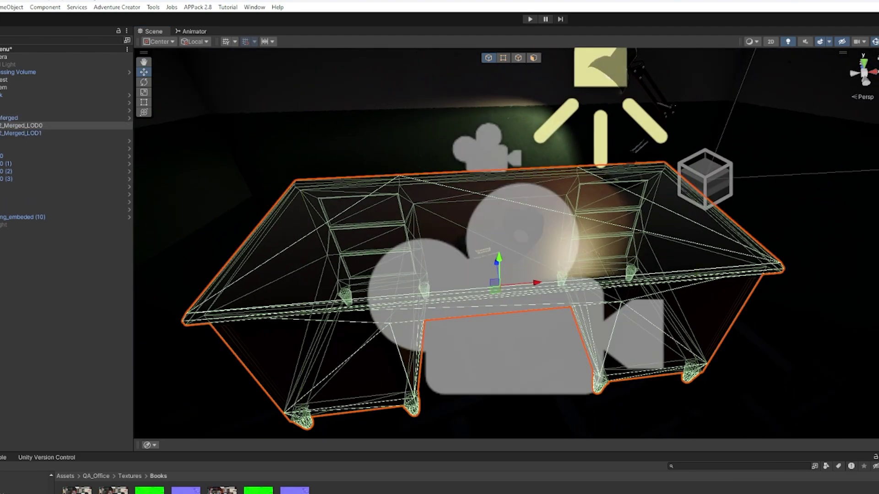
{"action": "right_click_drag", "start_coordinate": [440, 284], "coordinate": [462, 279]}
- Reposition and rotate the Training Manual book next to the camera on the desk
{"action": "left_click", "coordinate": [542, 247]}
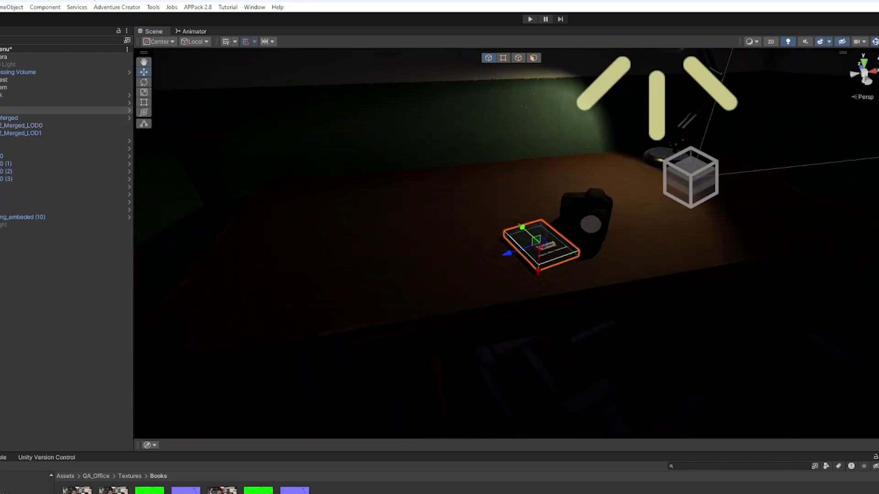
{"action": "right_click_drag", "start_coordinate": [586, 260], "coordinate": [557, 338]}
{"action": "key", "text": "e"}
{"action": "mouse_move", "coordinate": [655, 343]}
{"action": "left_mouse_down"}
{"action": "mouse_move", "coordinate": [672, 347]}
{"action": "mouse_move", "coordinate": [659, 351]}
{"action": "left_mouse_up"}
{"action": "key", "text": "w"}
{"action": "left_click_drag", "start_coordinate": [678, 338], "coordinate": [679, 340]}
{"action": "key", "text": "w"}
- Align the Main Camera with a scene view that frames the camera prop and the Training Manual
{"action": "left_click", "coordinate": [736, 287]}
{"action": "left_click_drag", "start_coordinate": [736, 288], "coordinate": [504, 237], "text": "alt"}
{"action": "right_click_drag", "start_coordinate": [504, 236], "coordinate": [799, 245]}
{"action": "left_click", "coordinate": [18, 57]}
{"action": "left_click", "coordinate": [11, 7]}
{"action": "left_click", "coordinate": [37, 295]}
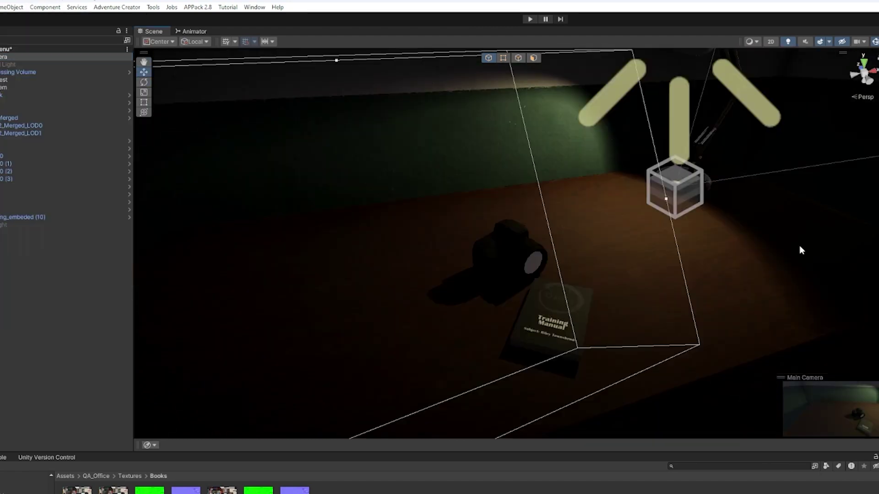
- Select the desk and nudge it slightly while refining the main menu composition
{"action": "left_click", "coordinate": [641, 297]}
{"action": "right_click_drag", "start_coordinate": [641, 298], "coordinate": [297, 133]}
{"action": "left_click", "coordinate": [296, 133]}
{"action": "left_click", "coordinate": [463, 179]}
{"action": "left_click_drag", "start_coordinate": [499, 187], "coordinate": [366, 192]}
{"action": "left_click", "coordinate": [773, 394]}
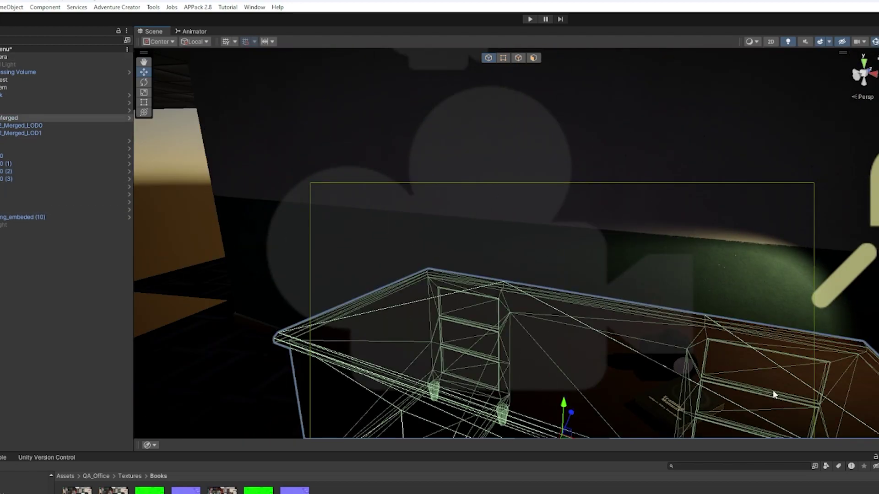
{"action": "right_click_drag", "start_coordinate": [773, 395], "coordinate": [732, 366]}
{"action": "left_click_drag", "start_coordinate": [556, 376], "coordinate": [559, 377]}
{"action": "right_click_drag", "start_coordinate": [559, 377], "coordinate": [550, 275]}
- Select an object near the desk and adjust its rotation
{"action": "left_click", "coordinate": [606, 353]}
{"action": "left_click", "coordinate": [751, 172]}
{"action": "left_click", "coordinate": [744, 181]}
{"action": "key", "text": "e"}
{"action": "left_click_drag", "start_coordinate": [743, 182], "coordinate": [732, 201]}
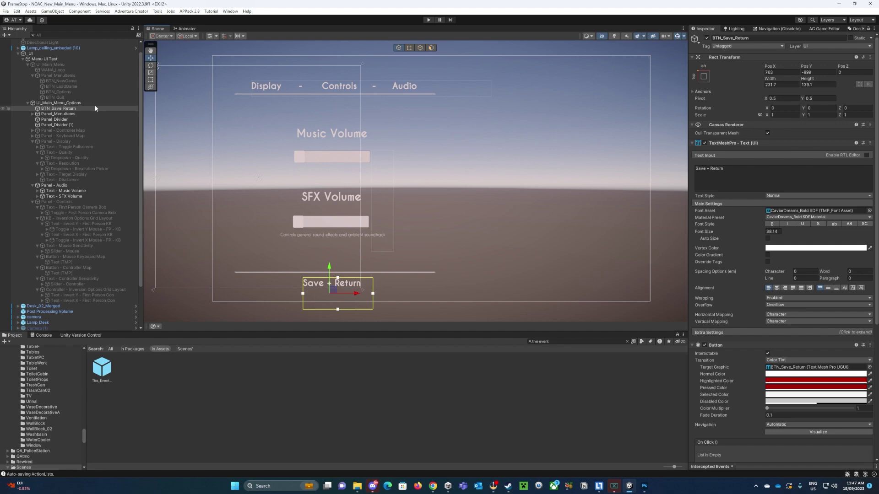
- Select Panel - Audio and preview the Audio options page in the Game view
{"action": "left_click", "coordinate": [50, 131]}
{"action": "left_click", "coordinate": [60, 186]}
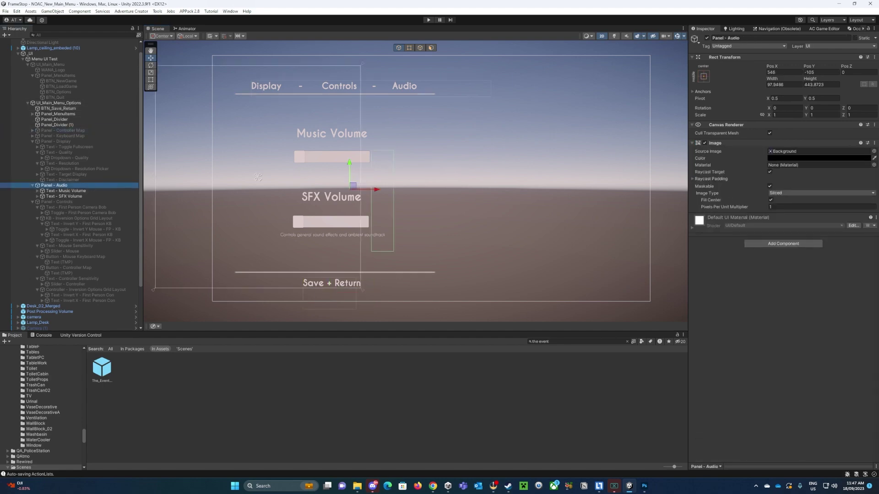
{"action": "left_click_drag", "start_coordinate": [1, 23], "coordinate": [314, 24]}
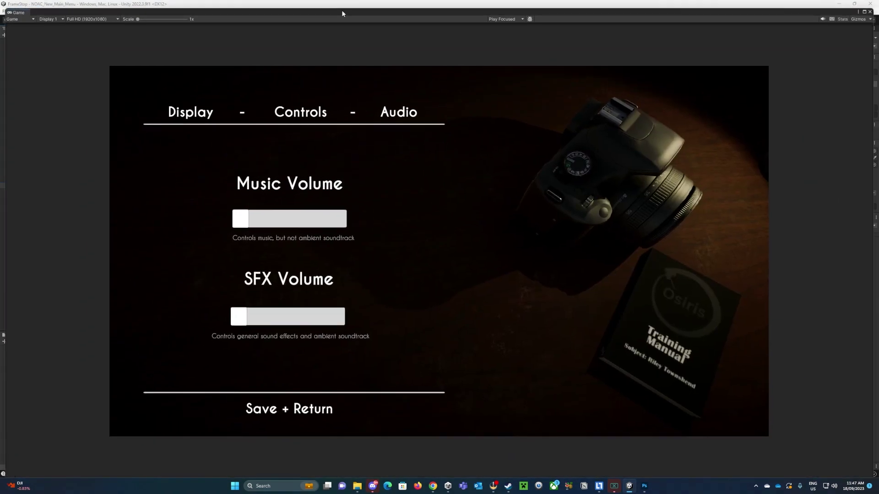
{"action": "key", "text": "ctrl+p"}
- Deactivate Panel - Audio, activate Panel - Controls and preview the Controls options page in the Game view
{"action": "left_click", "coordinate": [706, 38]}
{"action": "left_click", "coordinate": [56, 201]}
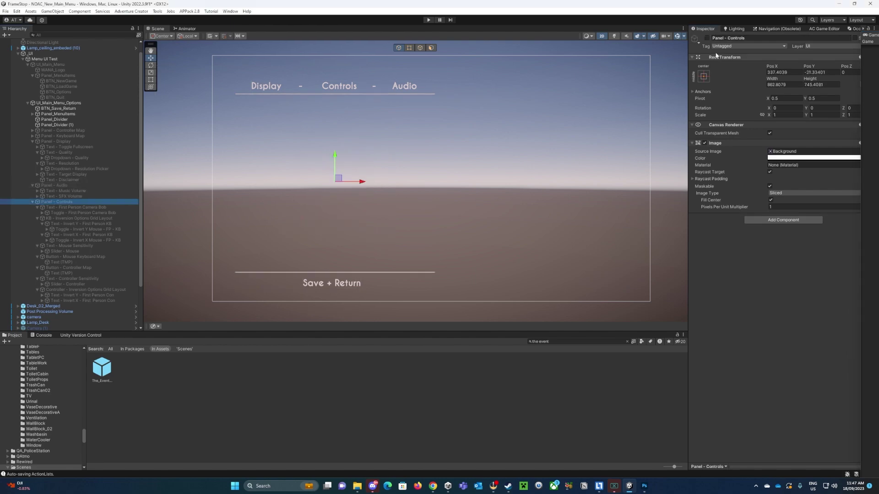
{"action": "left_click", "coordinate": [706, 38]}
{"action": "left_click_drag", "start_coordinate": [878, 34], "coordinate": [406, 15]}
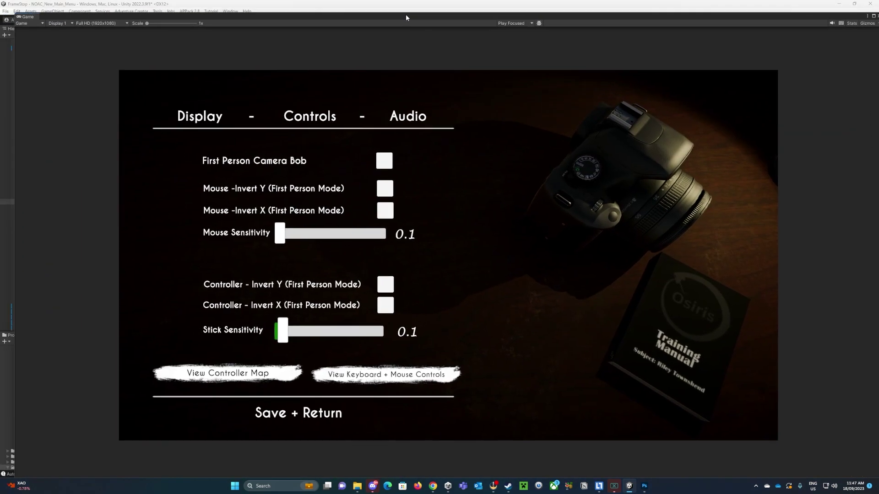
{"action": "key", "text": "ctrl+p"}
- Deactivate Panel - Controls, activate Panel - Display and preview the Display options page in the Game view
{"action": "left_click", "coordinate": [707, 38]}
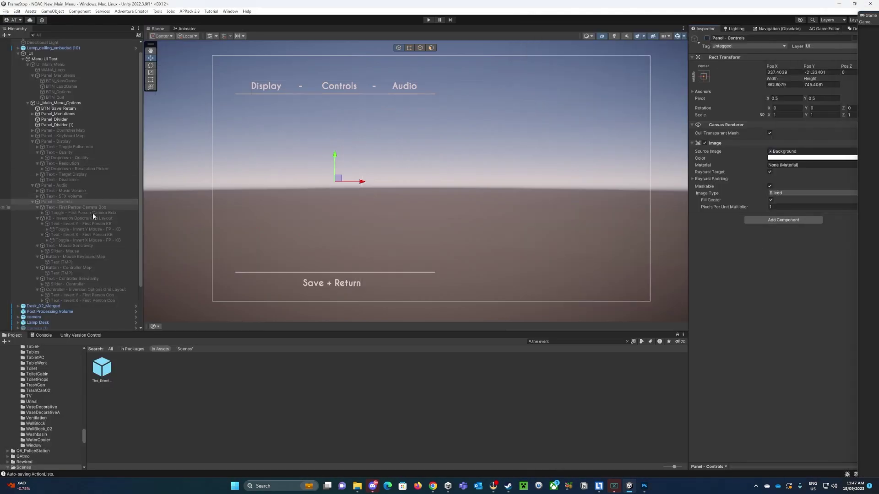
{"action": "left_click", "coordinate": [56, 141]}
{"action": "left_click", "coordinate": [706, 38]}
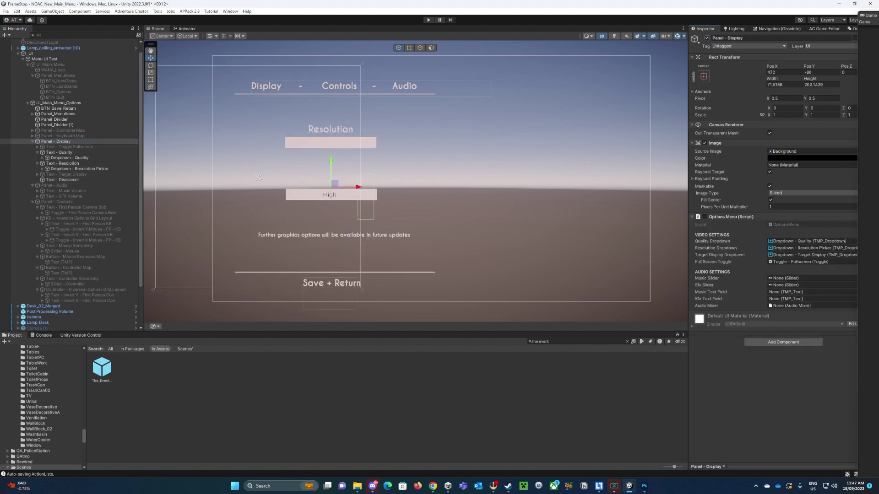
{"action": "left_click_drag", "start_coordinate": [878, 14], "coordinate": [276, 14]}
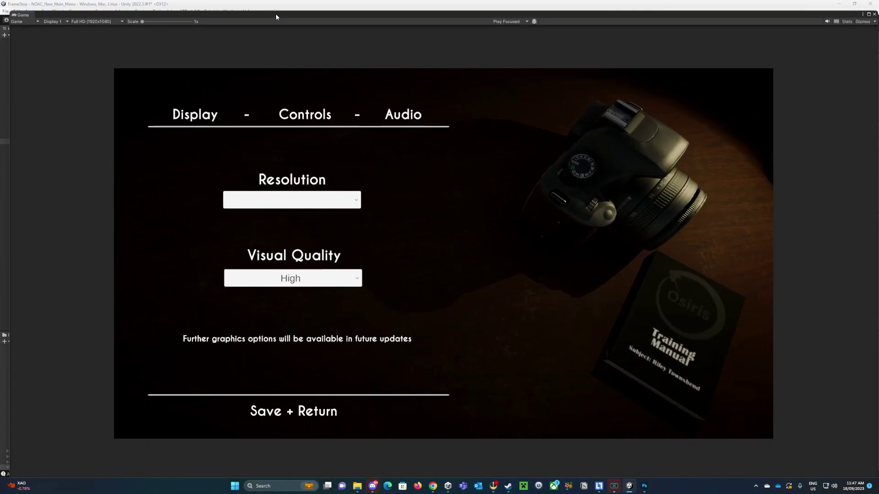
{"action": "key", "text": "ctrl+p"}
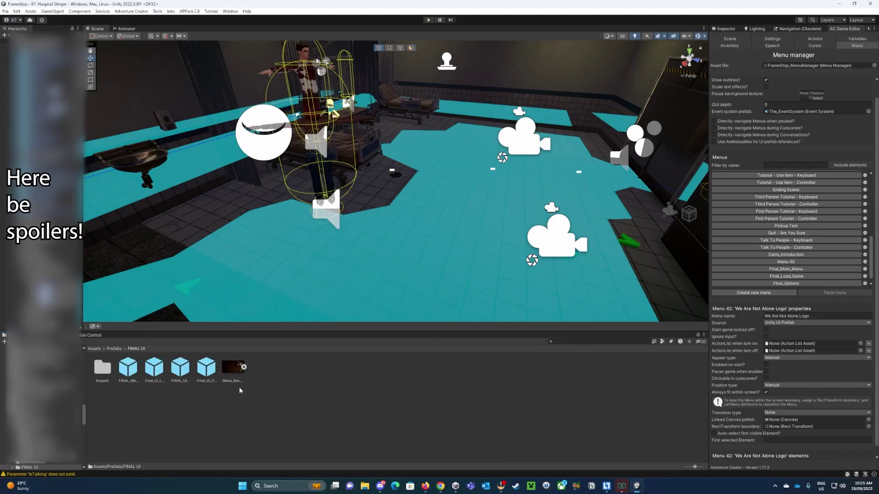
- Create a folder named Splash inside the FINAL UI prefabs folder
{"action": "right_click", "coordinate": [197, 412]}
{"action": "mouse_move", "coordinate": [215, 210]}
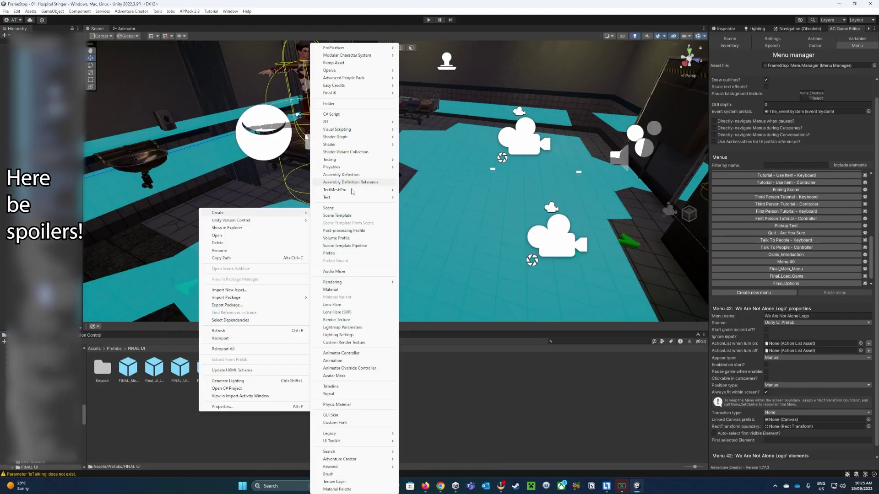
{"action": "left_click", "coordinate": [340, 106]}
- Add a new UI canvas to the hospital scene and create an image inside it
{"action": "left_click", "coordinate": [53, 11]}
{"action": "mouse_move", "coordinate": [114, 87]}
{"action": "left_click", "coordinate": [178, 194]}
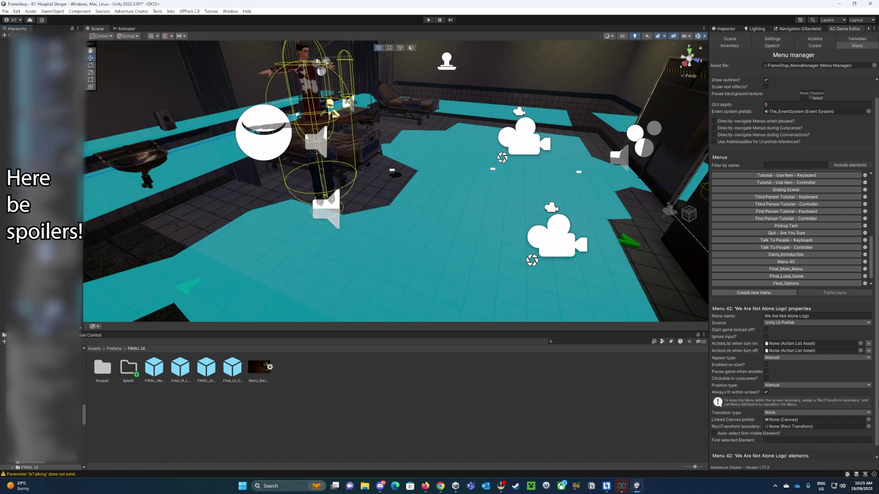
{"action": "right_click", "coordinate": [22, 300]}
{"action": "mouse_move", "coordinate": [73, 199]}
{"action": "left_click", "coordinate": [160, 199]}
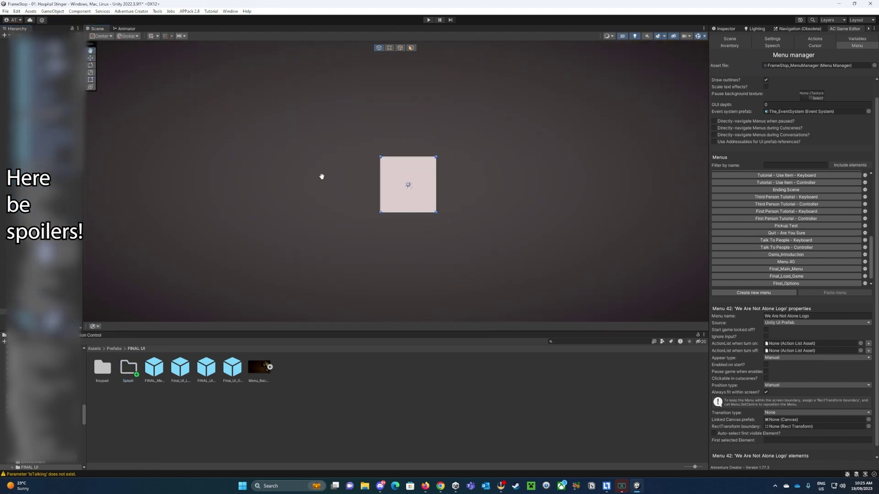
{"action": "scroll", "coordinate": [145, 448], "scroll_direction": "down", "scroll_amount": 1}
- Import the We are not alone Steam capsule image into Textures and set its texture type to Sprite (2D and UI)
{"action": "double_click", "coordinate": [182, 445]}
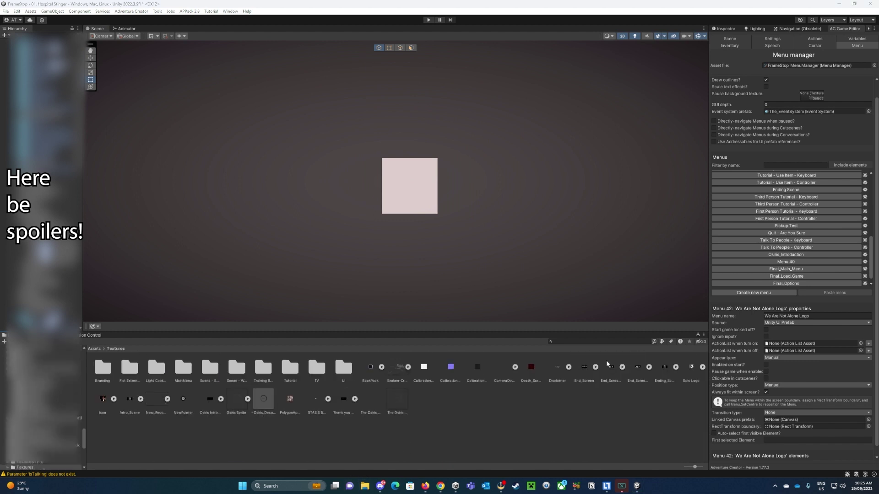
{"action": "left_click_drag", "start_coordinate": [255, 430], "coordinate": [417, 422]}
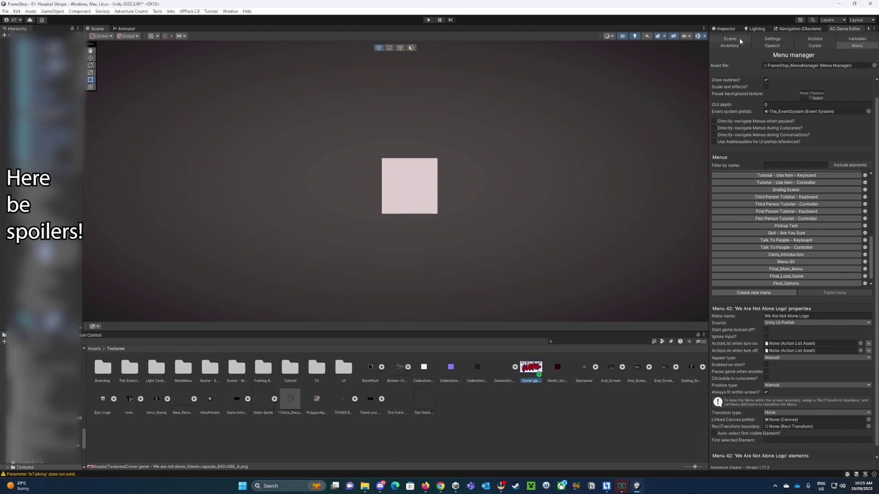
{"action": "left_click", "coordinate": [726, 28]}
{"action": "left_click", "coordinate": [802, 70]}
{"action": "left_click", "coordinate": [802, 101]}
{"action": "left_click", "coordinate": [869, 255]}
- Assign the We are not alone Steam capsule sprite as the source image of the canvas image
{"action": "left_click", "coordinate": [409, 186]}
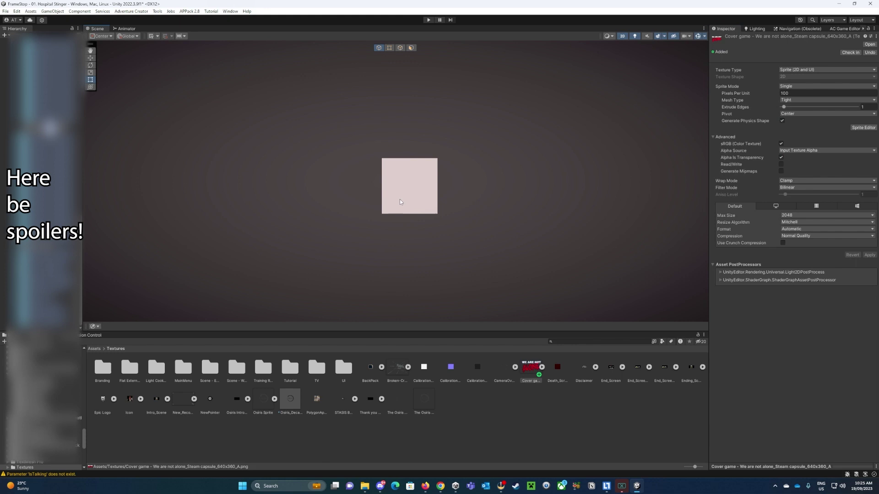
{"action": "left_click", "coordinate": [399, 202]}
{"action": "left_click", "coordinate": [41, 98]}
{"action": "left_click_drag", "start_coordinate": [531, 368], "coordinate": [825, 151]}
{"action": "scroll", "coordinate": [381, 186], "scroll_direction": "down", "scroll_amount": 7}
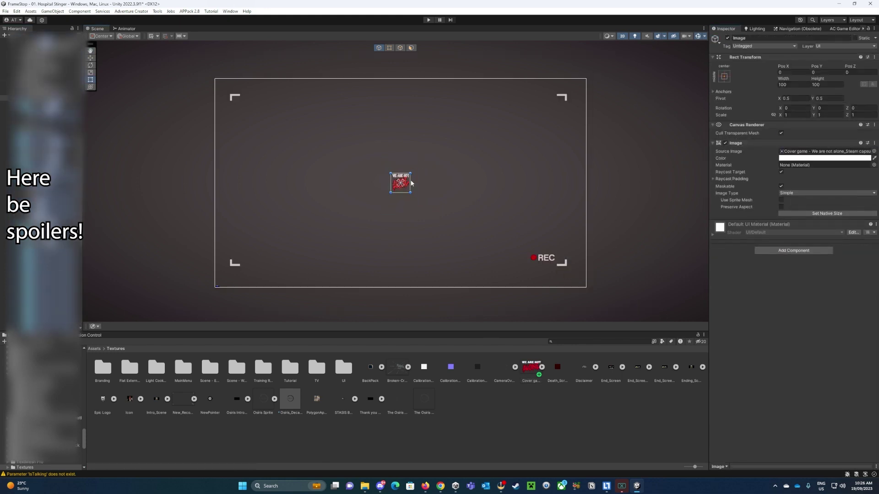
- Resize the logo image to about 634 by 356 and move it to the middle of the canvas
{"action": "left_click_drag", "start_coordinate": [411, 174], "coordinate": [500, 82]}
{"action": "left_click_drag", "start_coordinate": [500, 192], "coordinate": [635, 234]}
{"action": "left_click_drag", "start_coordinate": [489, 143], "coordinate": [369, 168]}
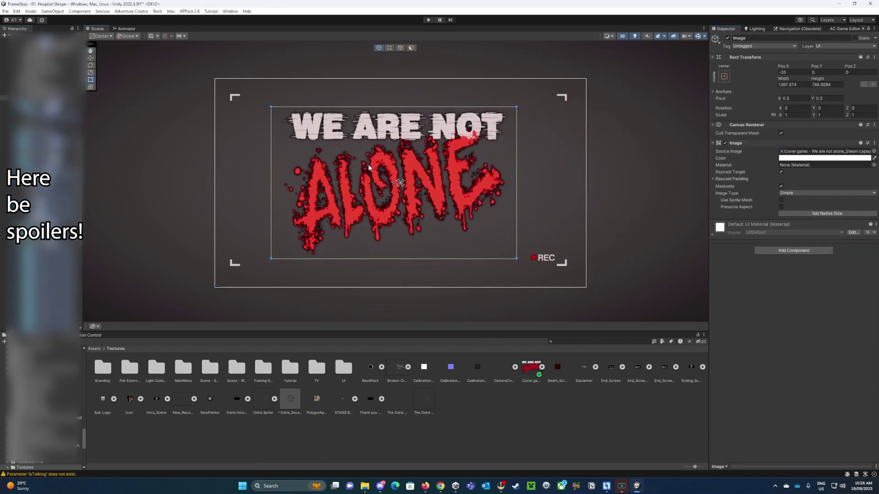
{"action": "left_click_drag", "start_coordinate": [516, 108], "coordinate": [421, 169]}
{"action": "left_click_drag", "start_coordinate": [368, 203], "coordinate": [421, 171]}
{"action": "left_click_drag", "start_coordinate": [474, 137], "coordinate": [446, 158]}
{"action": "left_click_drag", "start_coordinate": [376, 199], "coordinate": [395, 190]}
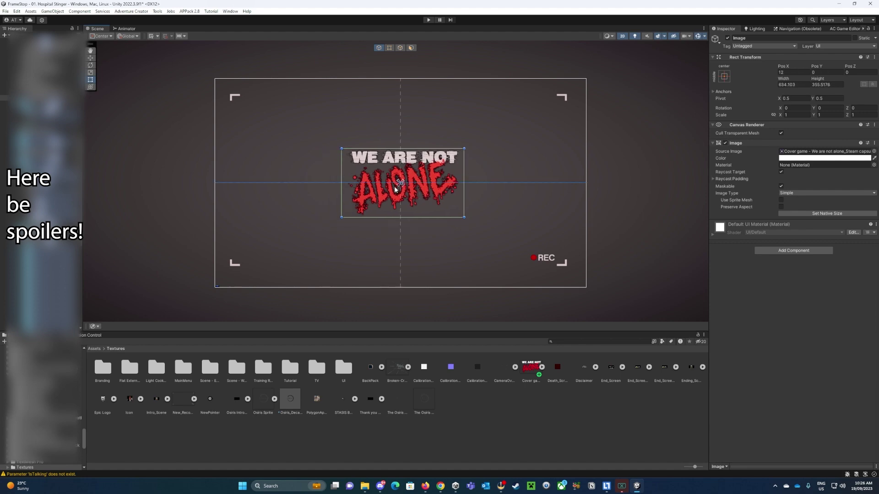
- Add a full-screen panel to the splash canvas and darken its image colour
{"action": "right_click", "coordinate": [33, 93]}
{"action": "mouse_move", "coordinate": [110, 259]}
{"action": "left_click", "coordinate": [151, 286]}
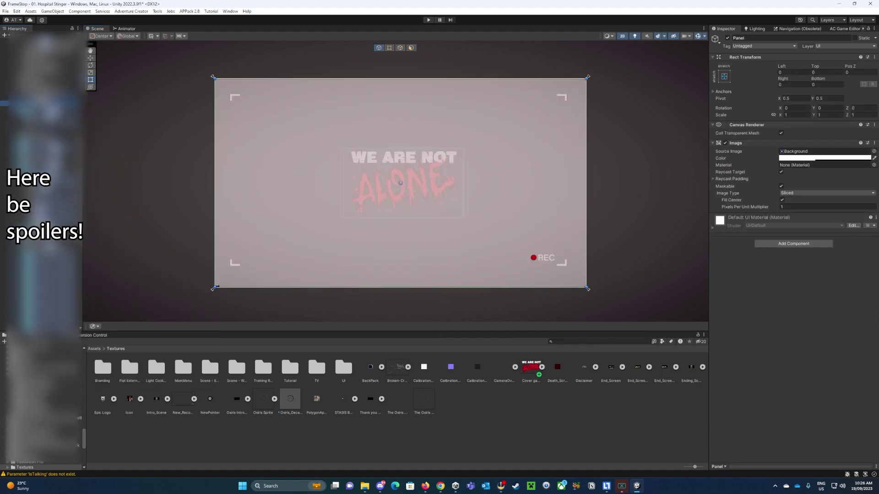
{"action": "left_click", "coordinate": [824, 158]}
{"action": "left_click_drag", "start_coordinate": [832, 201], "coordinate": [818, 220]}
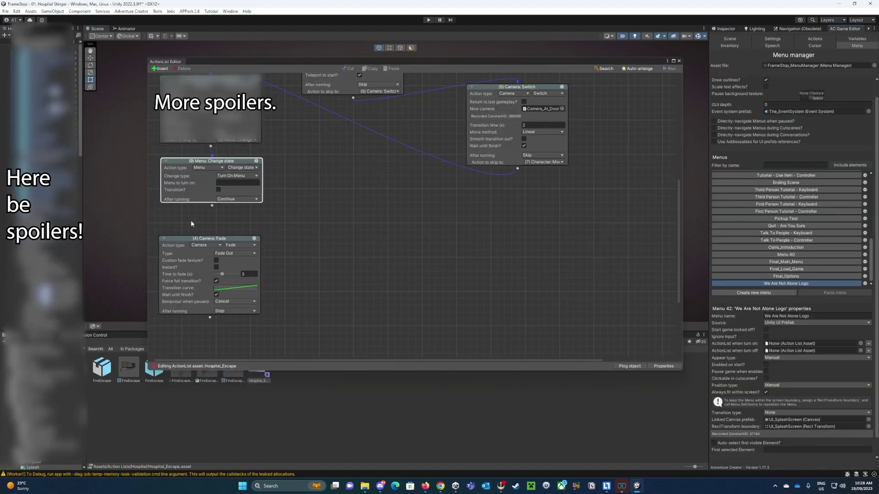
- Name the logo menu SplashScreen and enter SplashScreen as the menu to turn on in the Menu: Change state action
{"action": "type", "text": "SplashScreen"}
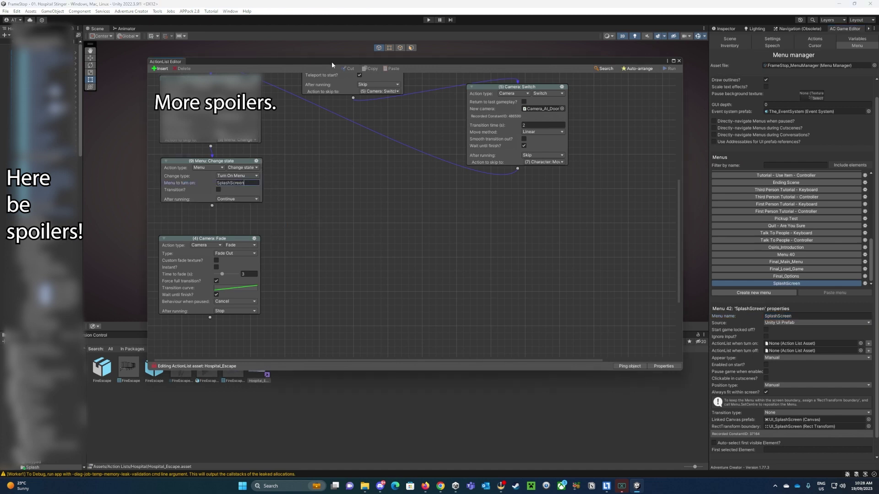
{"action": "left_click_drag", "start_coordinate": [331, 61], "coordinate": [324, 67]}
{"action": "left_click", "coordinate": [270, 230]}
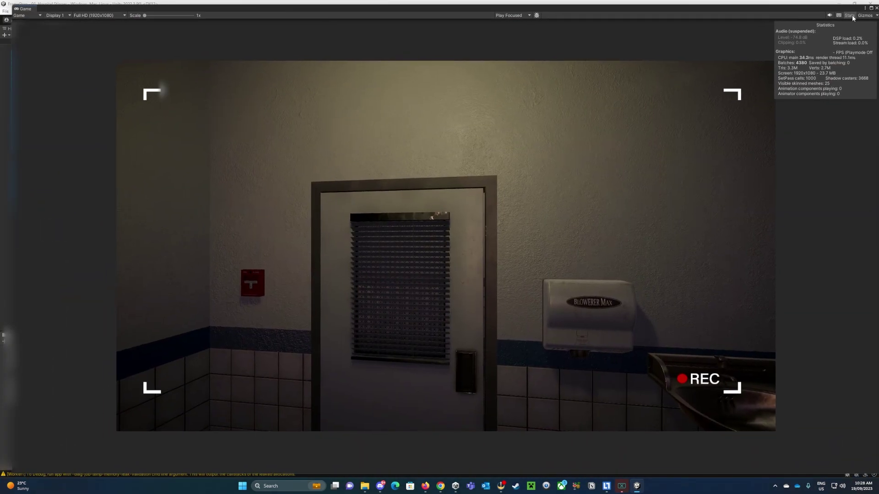
- Hide the statistics overlay in the Game view
{"action": "left_click", "coordinate": [851, 16]}
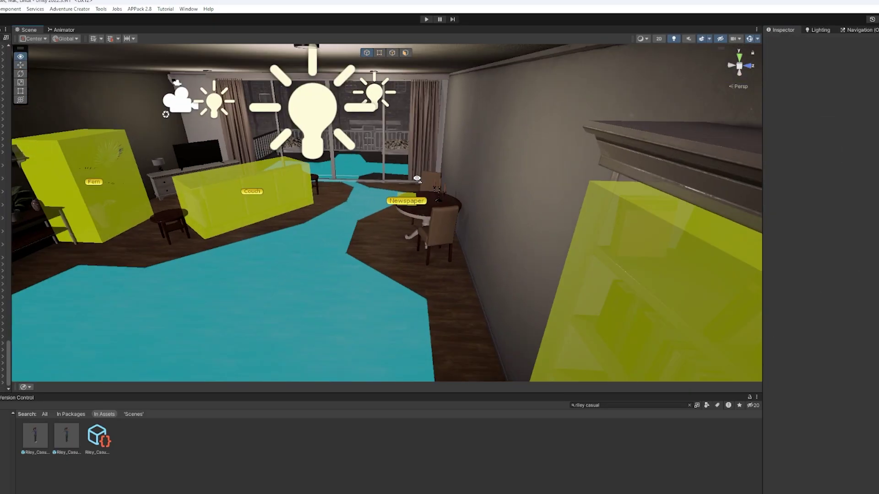
{"action": "right_click_drag", "start_coordinate": [417, 178], "coordinate": [594, 162]}
{"action": "key", "text": "w"}
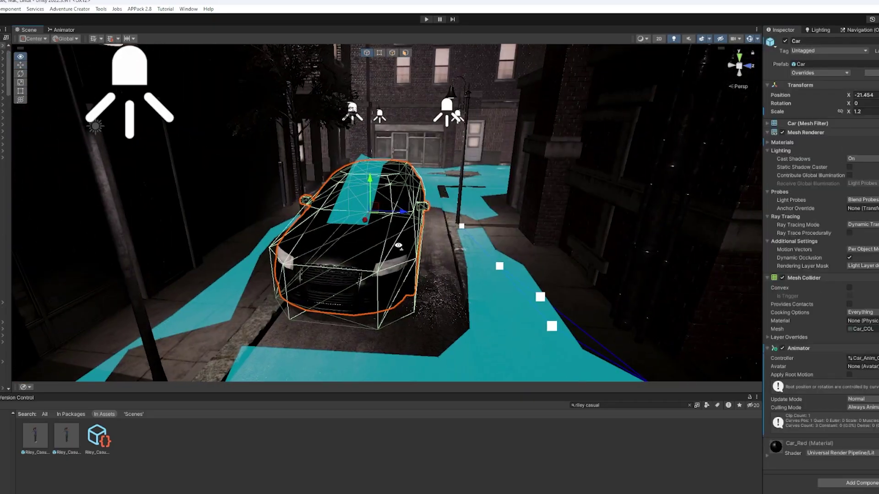
{"action": "right_click_drag", "start_coordinate": [412, 247], "coordinate": [467, 247]}
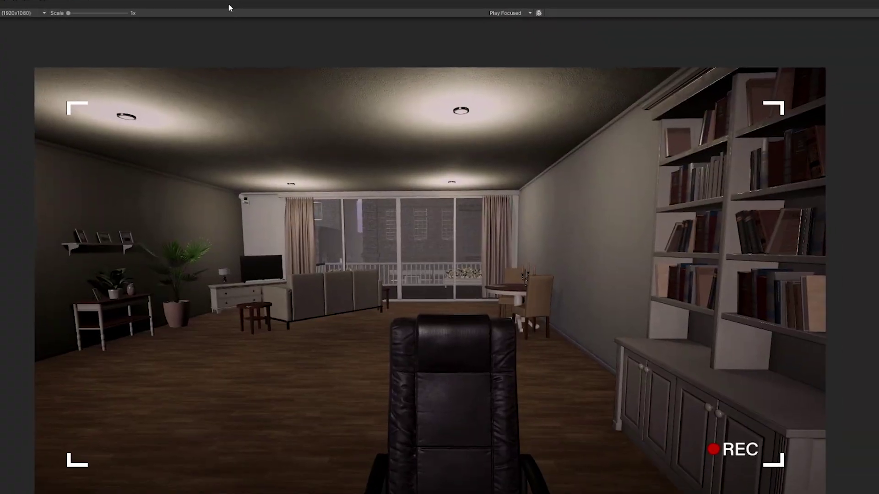
- Run the apartment scene and skip through Riley's opening dialogue at the desk
{"action": "key", "text": "ctrl+p"}
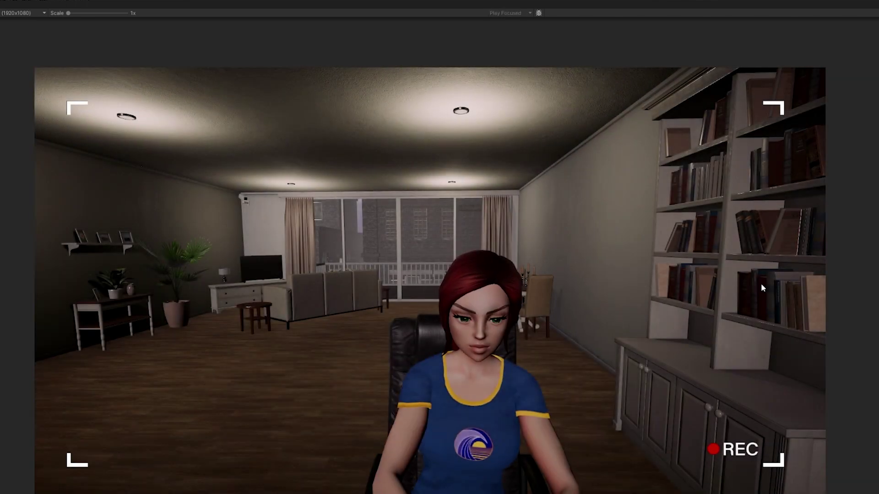
{"action": "left_click", "coordinate": [762, 285]}
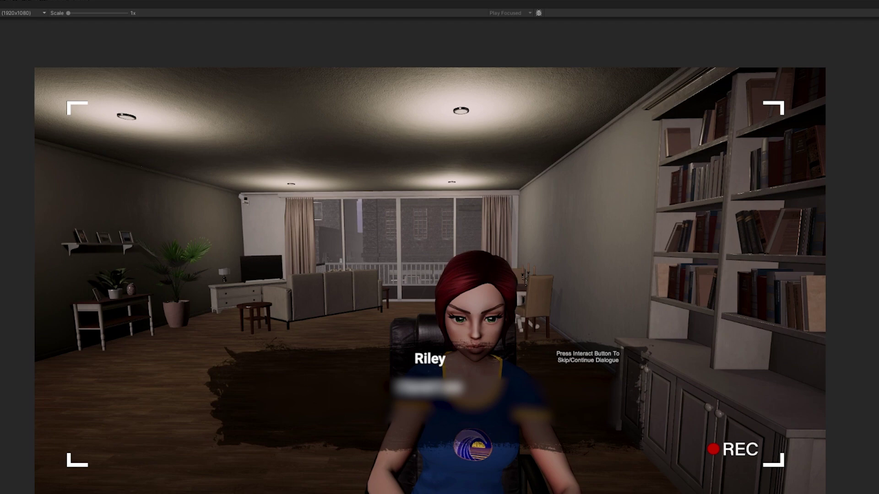
{"action": "key", "text": "e"}
{"action": "key", "text": "e"}
{"action": "key", "text": "e"}
{"action": "key", "text": "e"}
{"action": "key", "text": "e"}
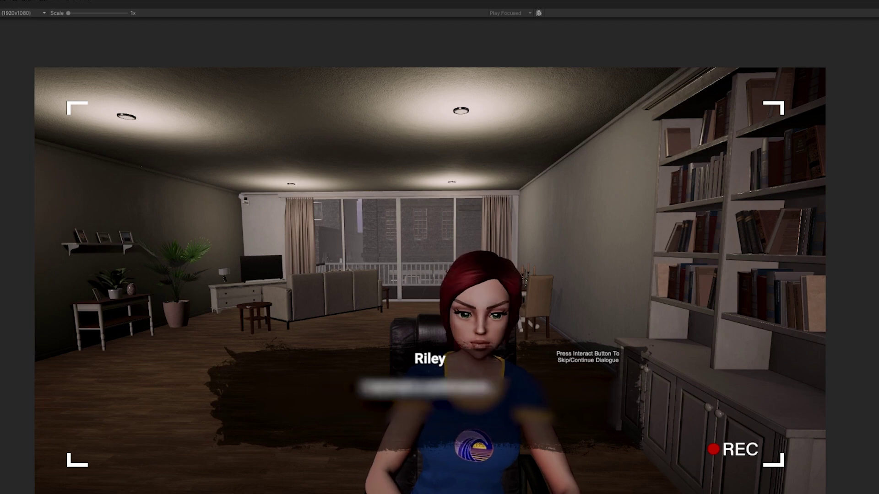
{"action": "key", "text": "e"}
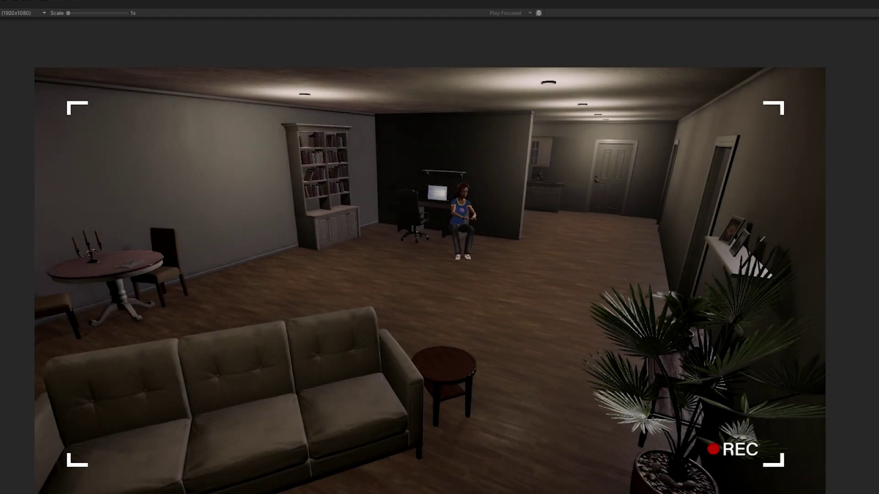
- Walk Riley around the living room, interact with its objects and advance her dialogue lines
{"action": "key", "text": "t"}
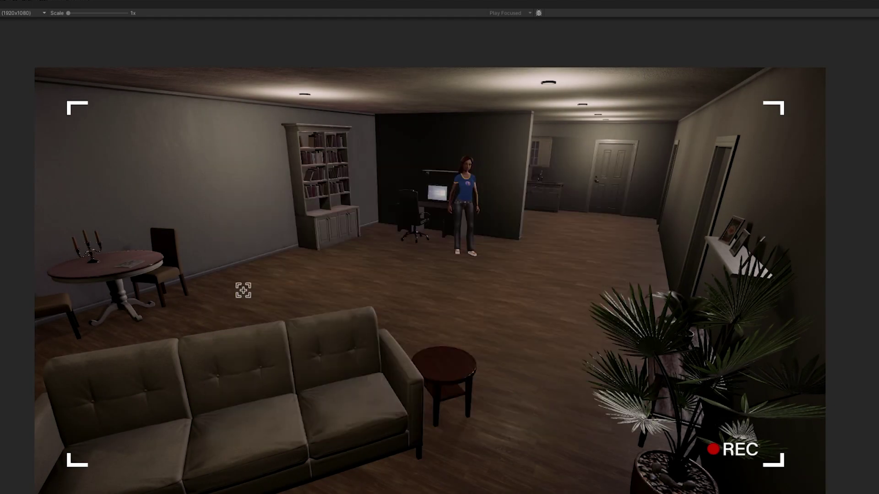
{"action": "key", "text": "e"}
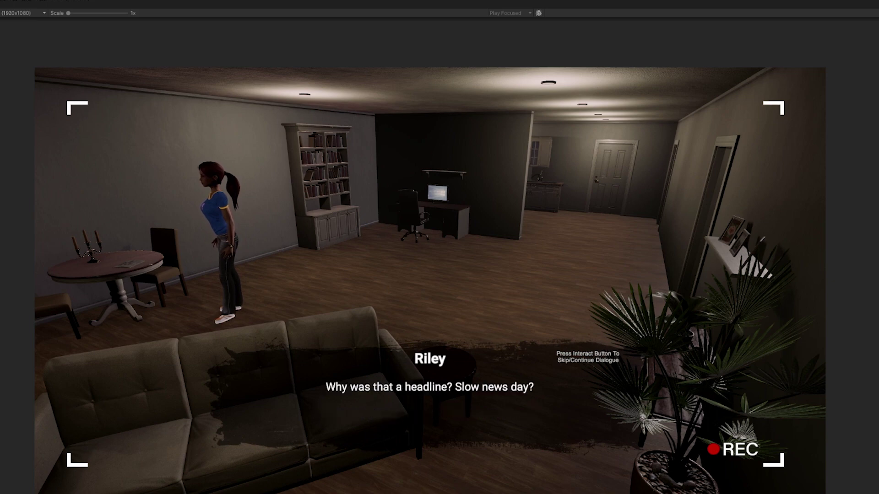
{"action": "left_click", "coordinate": [204, 275]}
{"action": "left_click", "coordinate": [684, 388]}
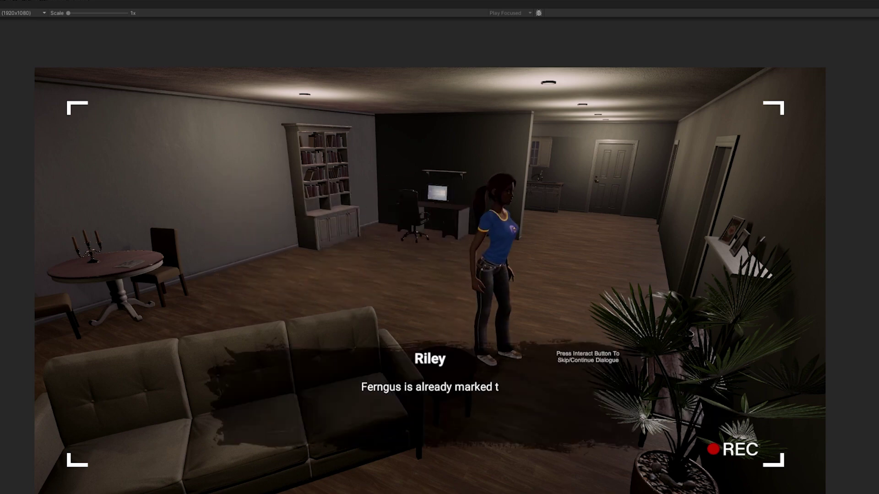
{"action": "key", "text": "e"}
{"action": "key", "text": "a"}
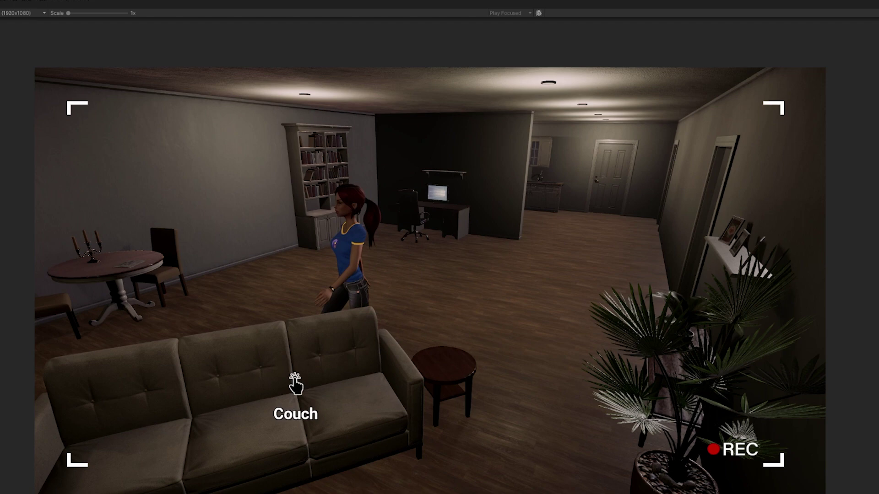
- Interact with the couch and walk Riley through the apartment to the front door
{"action": "key", "text": "e"}
{"action": "key", "text": "e"}
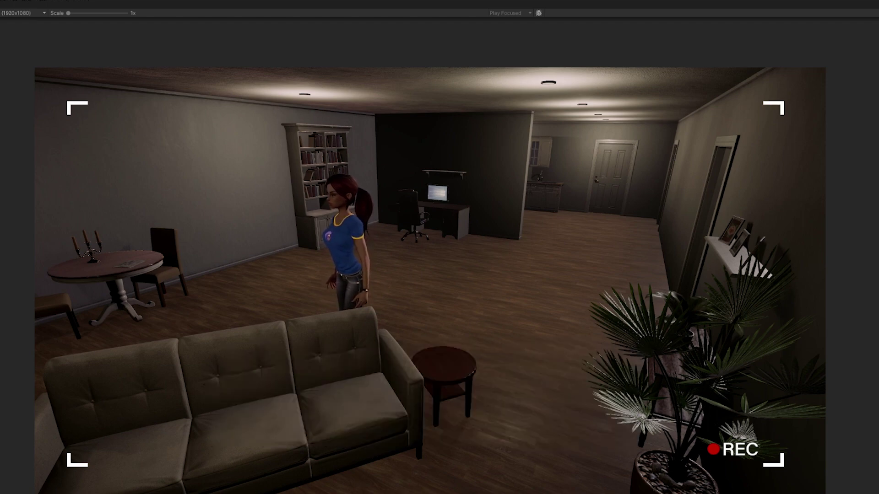
{"action": "key", "text": "e"}
{"action": "key", "text": "d"}
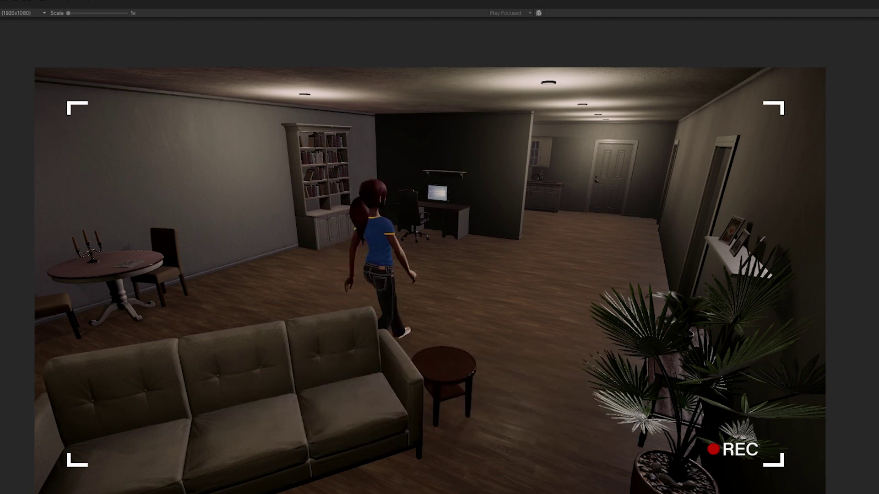
{"action": "key", "text": "w"}
{"action": "key", "text": "w"}
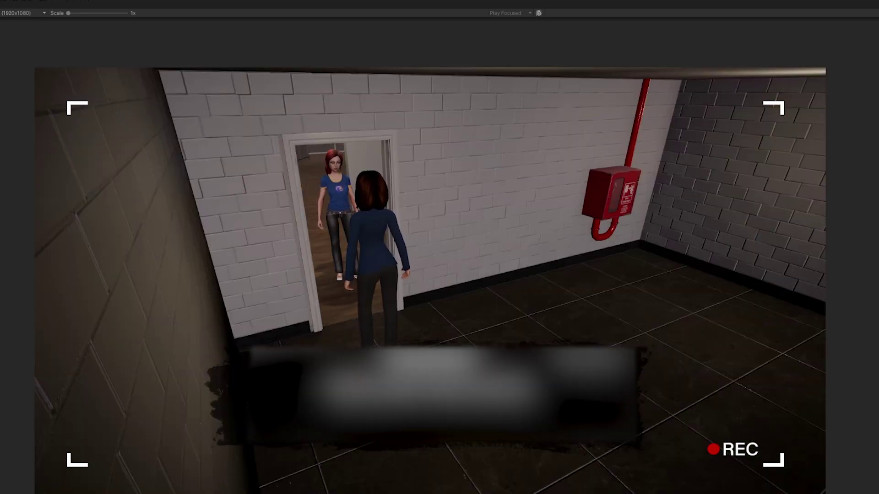
{"action": "key", "text": "d"}
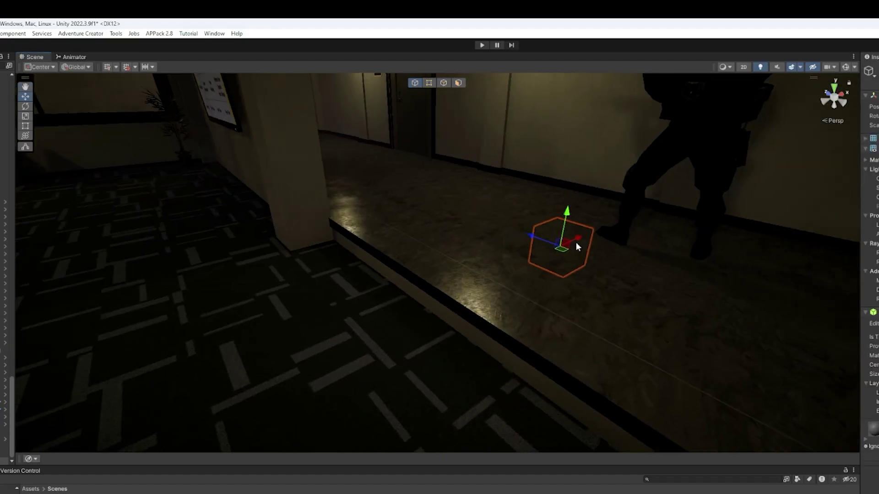
- Place the cube at the edge between the carpet and the raised corridor floor and tilt it into a ramp
{"action": "key", "text": "e"}
{"action": "left_click_drag", "start_coordinate": [479, 312], "coordinate": [460, 326]}
{"action": "key", "text": "w"}
{"action": "right_click_drag", "start_coordinate": [469, 310], "coordinate": [509, 329]}
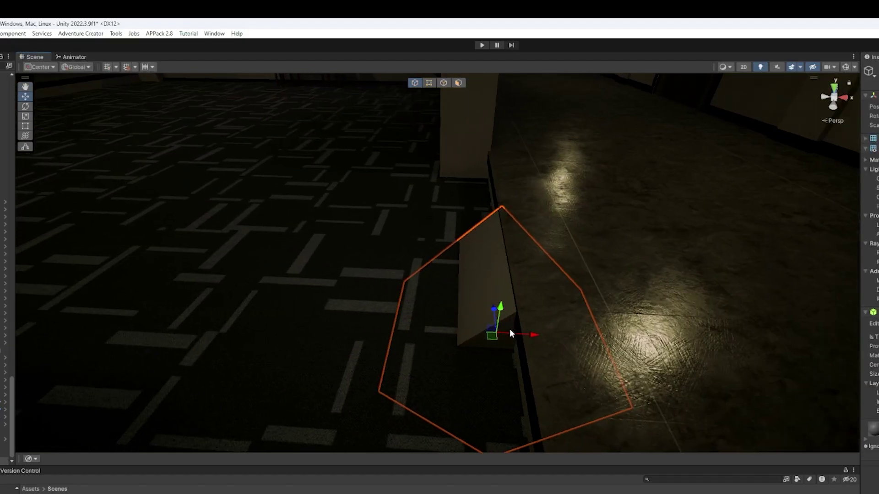
{"action": "scroll", "coordinate": [509, 328], "scroll_direction": "down", "scroll_amount": 1}
- Stretch the ramp block with the Rect tool along the ledge so it spans between the two pillars
{"action": "key", "text": "t"}
{"action": "key", "text": "e"}
{"action": "key", "text": "w"}
{"action": "key", "text": "v"}
{"action": "left_click_drag", "start_coordinate": [498, 292], "coordinate": [520, 267]}
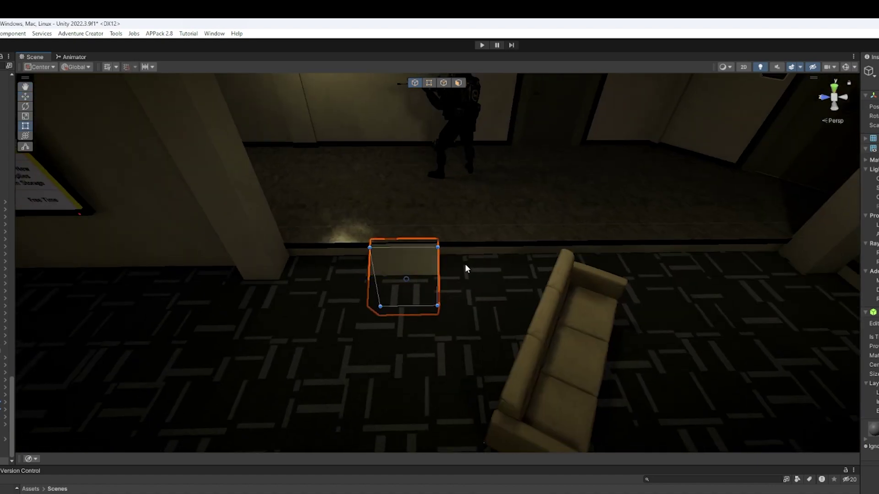
{"action": "left_click_drag", "start_coordinate": [457, 271], "coordinate": [813, 272]}
{"action": "left_click_drag", "start_coordinate": [361, 280], "coordinate": [257, 275]}
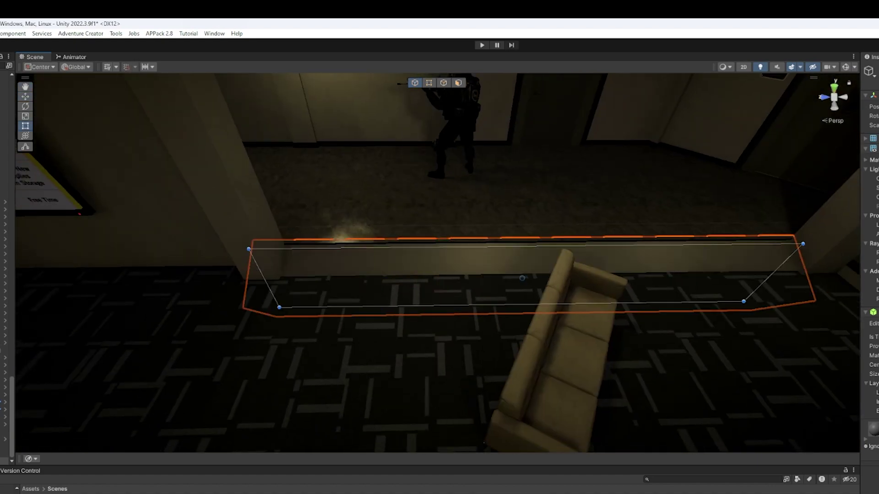
- Show the scene gizmos to check the navigation mesh around the ramp, and hide them again
{"action": "left_click", "coordinate": [845, 66]}
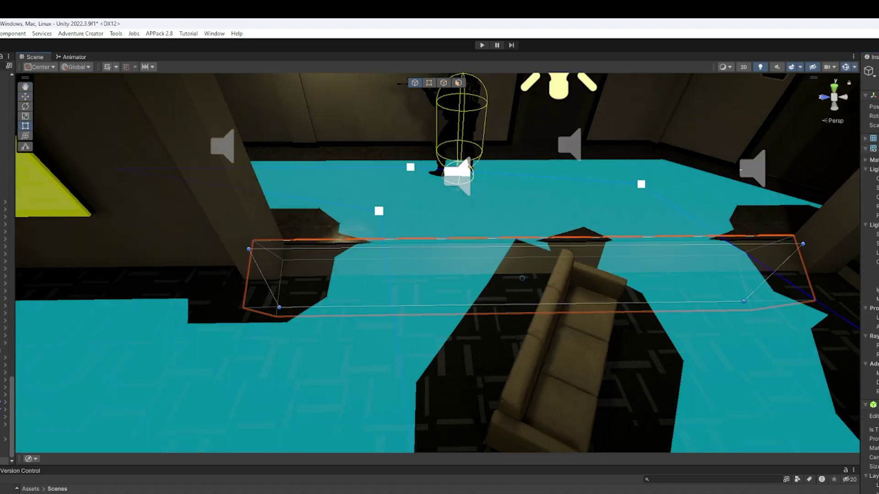
{"action": "right_click_drag", "start_coordinate": [522, 192], "coordinate": [690, 208]}
{"action": "left_click", "coordinate": [845, 67]}
- Run the game and watch the guard patrol the corridor beside the ramp in the Scene view
{"action": "left_click", "coordinate": [482, 45]}
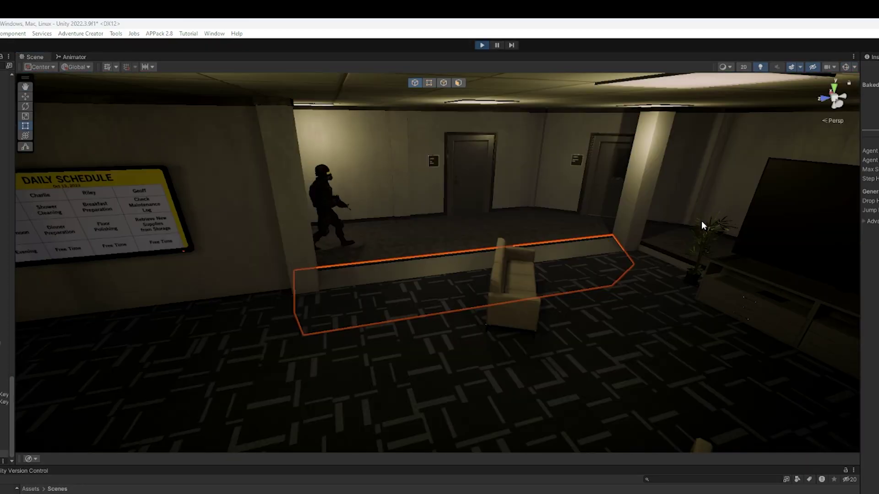
{"action": "right_click_drag", "start_coordinate": [702, 221], "coordinate": [551, 237]}
{"action": "key", "text": "w"}
{"action": "key", "text": "s"}
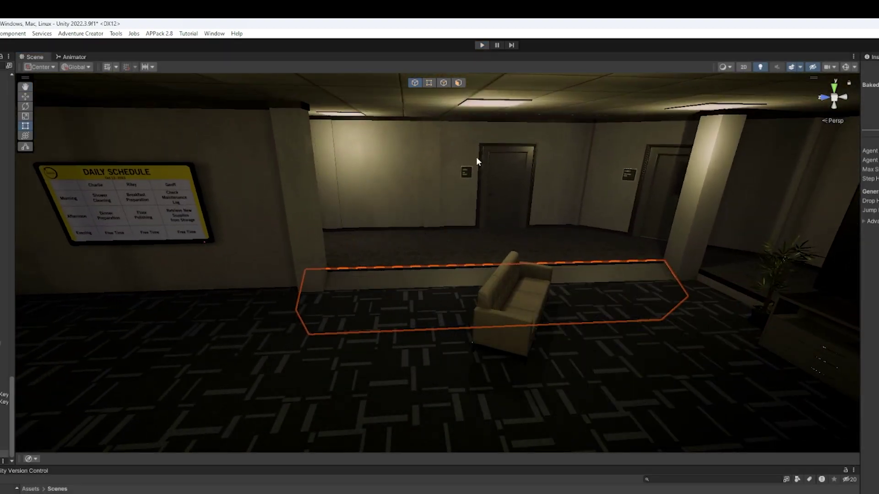
{"action": "right_click_drag", "start_coordinate": [476, 163], "coordinate": [499, 298]}
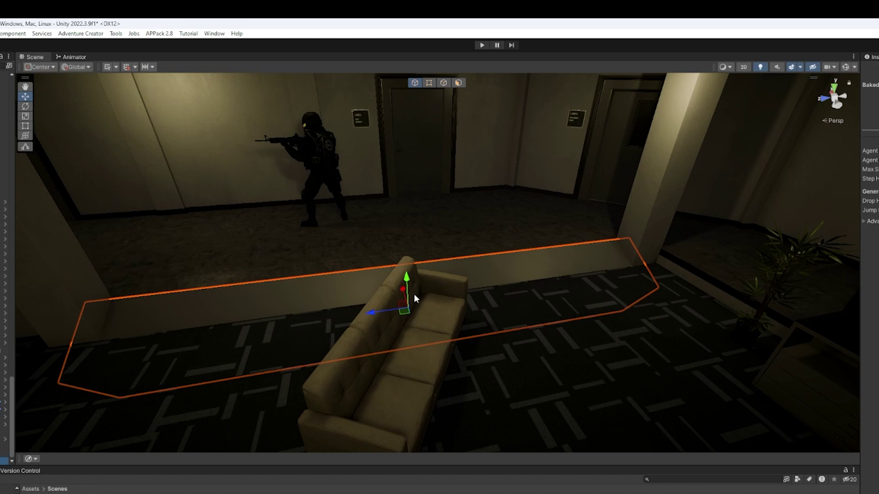
- Examine the stretched ramp and the armed guard behind the sofa from several angles
{"action": "right_click_drag", "start_coordinate": [414, 294], "coordinate": [423, 306]}
{"action": "key", "text": "e"}
{"action": "left_click_drag", "start_coordinate": [431, 314], "coordinate": [302, 293]}
{"action": "right_click_drag", "start_coordinate": [302, 293], "coordinate": [215, 316]}
{"action": "key", "text": "w"}
{"action": "left_click_drag", "start_coordinate": [208, 325], "coordinate": [261, 261]}
{"action": "right_click_drag", "start_coordinate": [261, 261], "coordinate": [517, 311]}
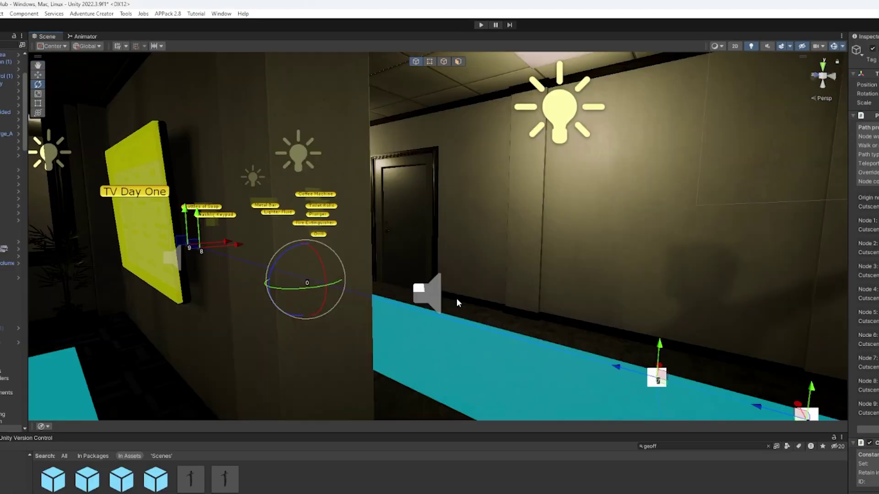
- Examine the numbered path nodes running through the corridors and the lounge
{"action": "right_click_drag", "start_coordinate": [533, 234], "coordinate": [533, 233]}
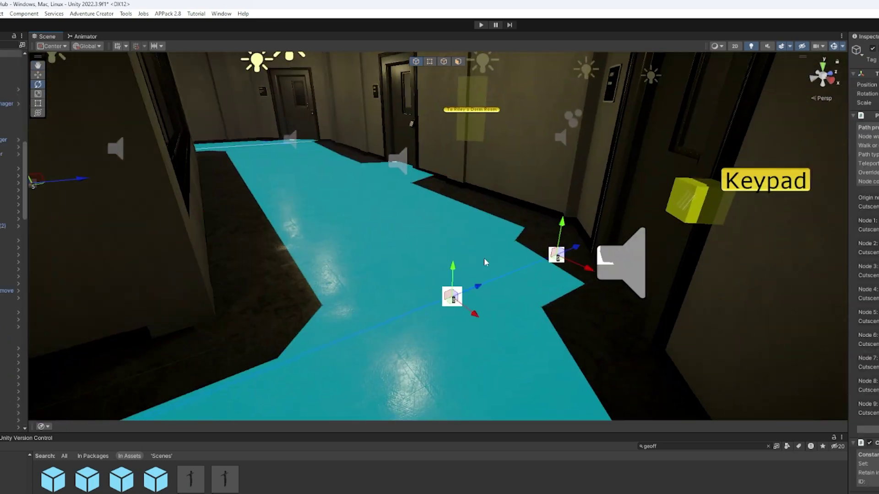
{"action": "right_click_drag", "start_coordinate": [485, 258], "coordinate": [540, 222]}
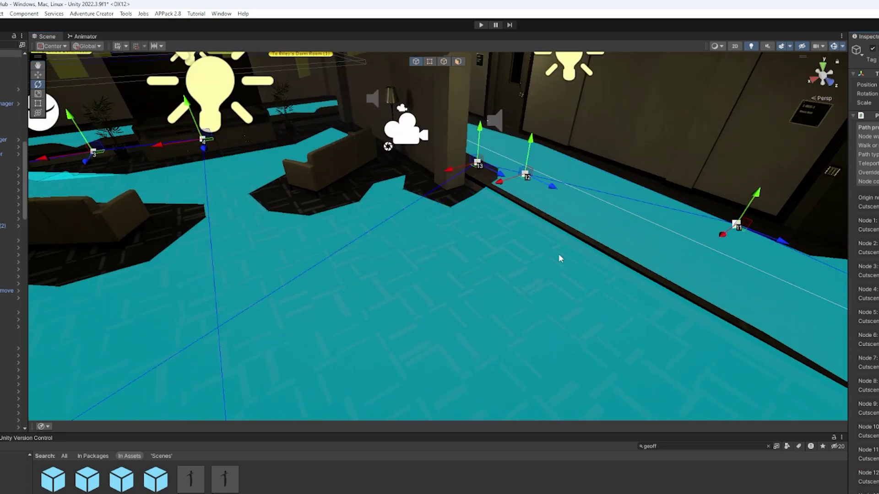
{"action": "right_click_drag", "start_coordinate": [558, 253], "coordinate": [685, 244]}
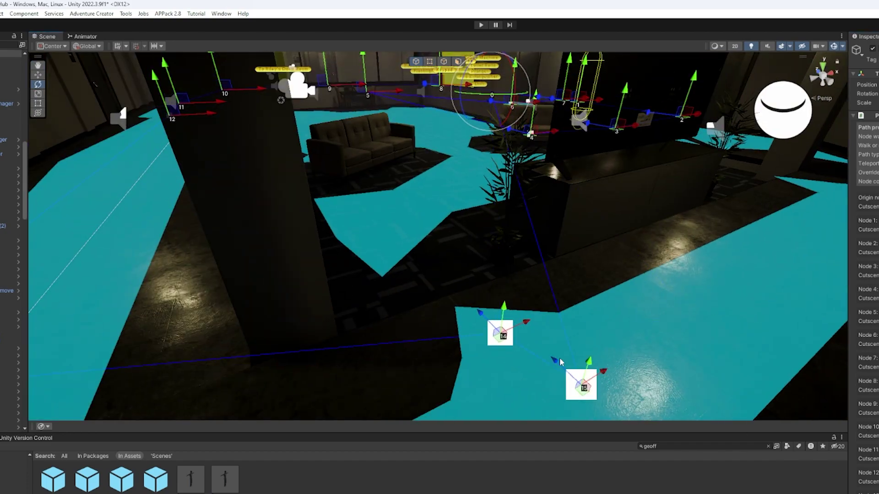
{"action": "right_click_drag", "start_coordinate": [561, 362], "coordinate": [677, 361]}
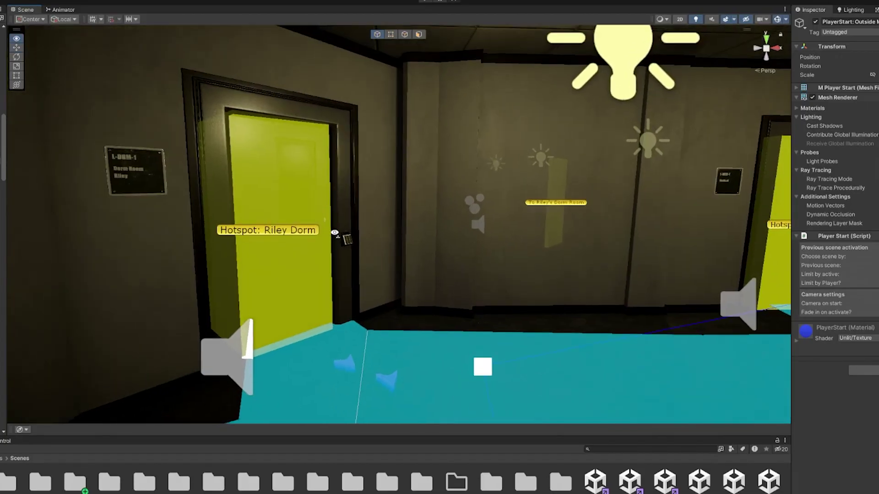
- Inspect the dorm and Medical door hotspots and select the player start marker outside the Medical door
{"action": "right_click_drag", "start_coordinate": [321, 206], "coordinate": [241, 208]}
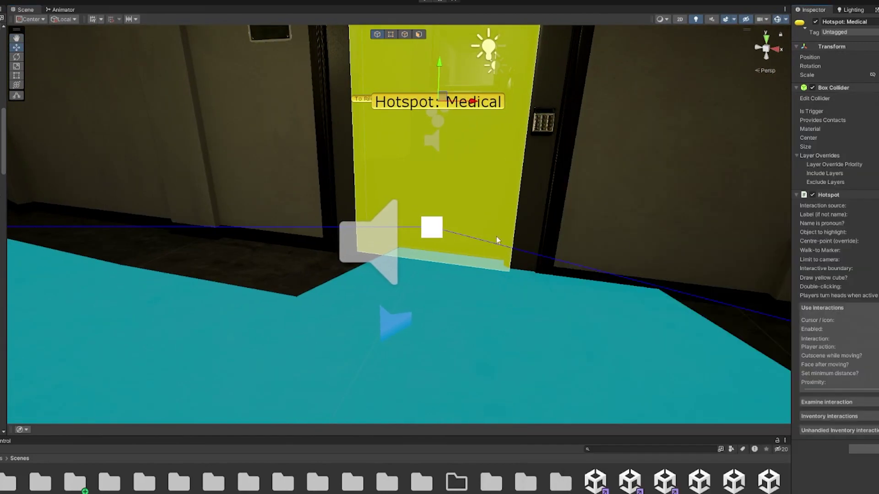
{"action": "right_click_drag", "start_coordinate": [497, 236], "coordinate": [422, 345]}
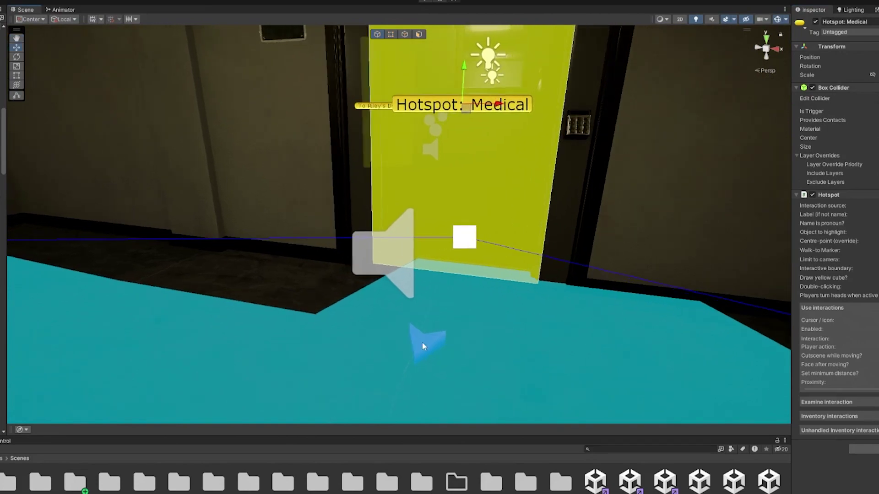
{"action": "left_click", "coordinate": [421, 345]}
{"action": "mouse_move", "coordinate": [408, 306]}
{"action": "right_mouse_down"}
{"action": "mouse_move", "coordinate": [410, 266]}
{"action": "mouse_move", "coordinate": [375, 268]}
{"action": "right_mouse_up"}
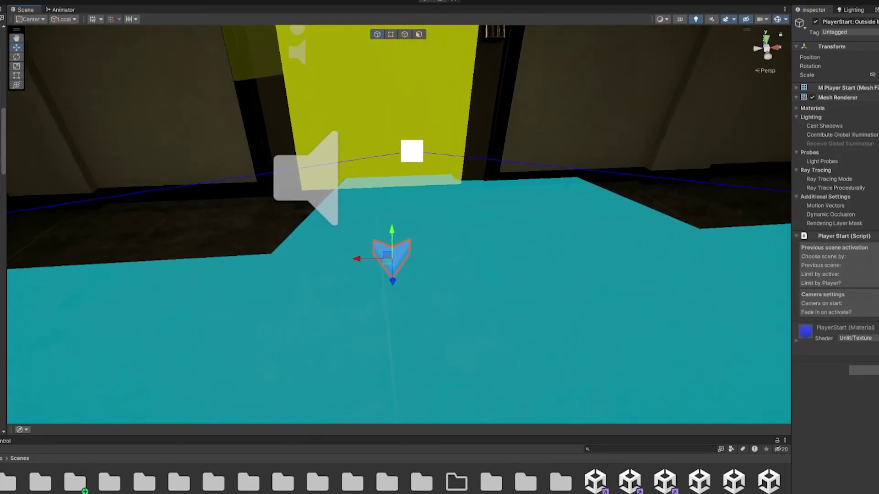
{"action": "right_click_drag", "start_coordinate": [527, 279], "coordinate": [488, 198]}
- Run the game, confirm the Interacting With Objects tutorial page and walk along the corridor to the Gym door
{"action": "left_click", "coordinate": [425, 1]}
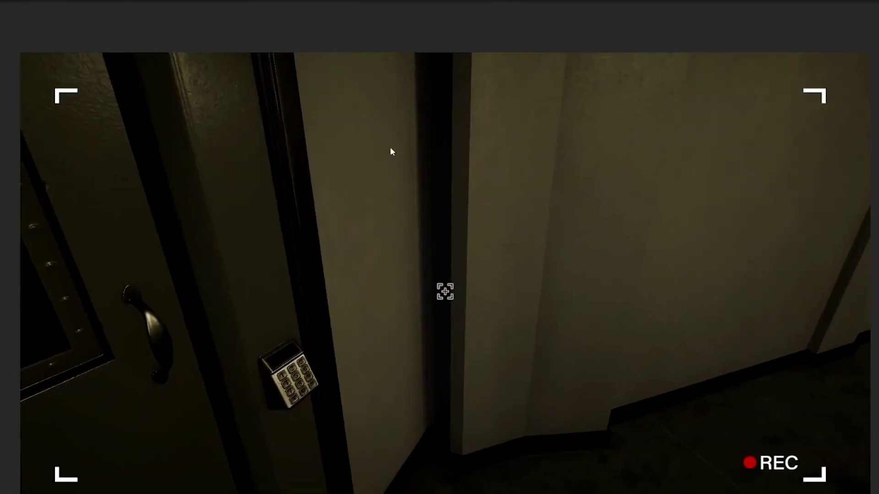
{"action": "left_click", "coordinate": [398, 156]}
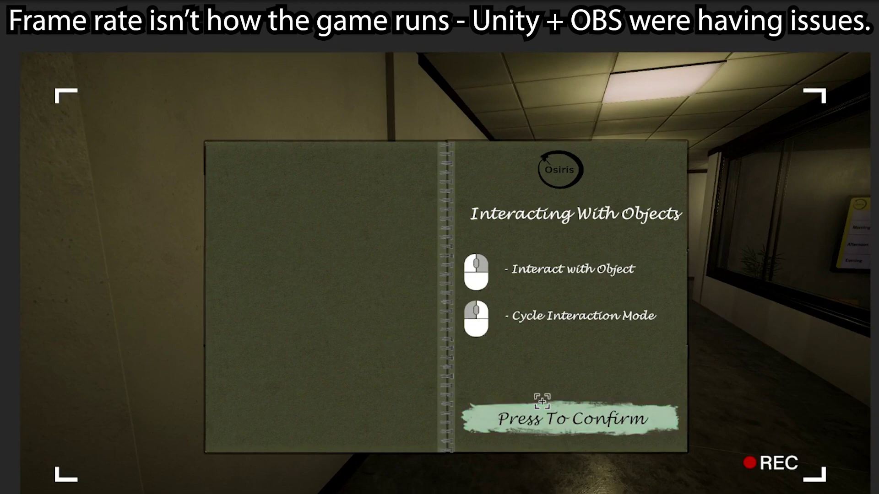
{"action": "left_click", "coordinate": [486, 409]}
{"action": "key", "text": "w"}
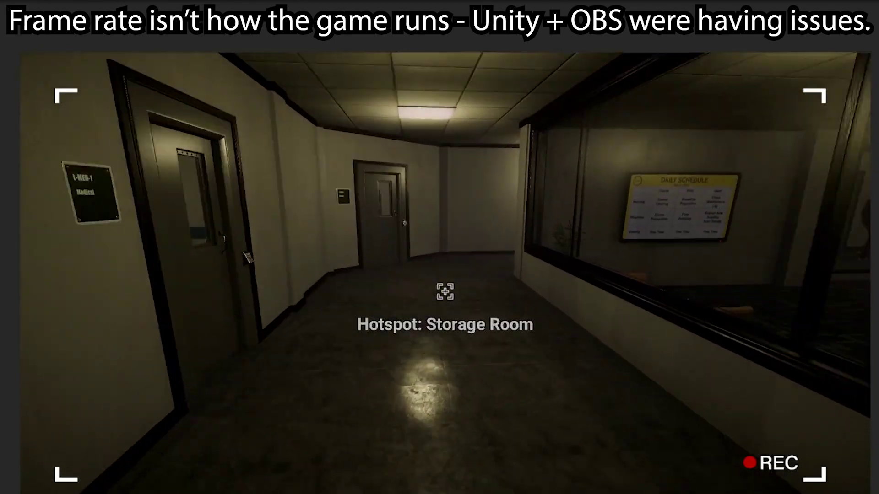
{"action": "key", "text": "w"}
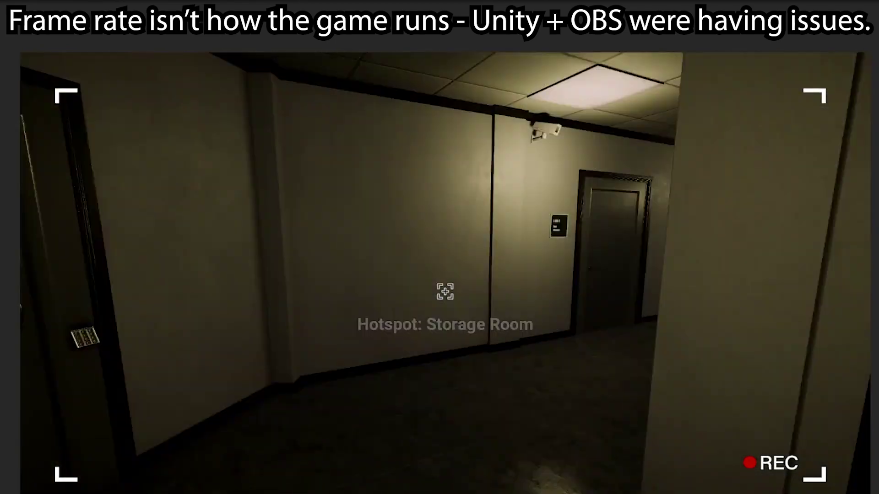
{"action": "key", "text": "w"}
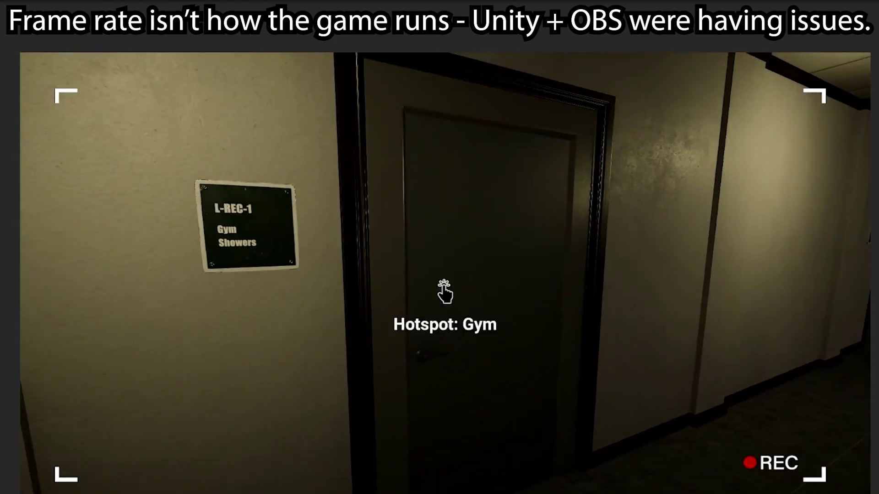
- Interact with the Gym door and walk through the tiled shower area
{"action": "left_click", "coordinate": [444, 292]}
{"action": "left_click", "coordinate": [517, 361]}
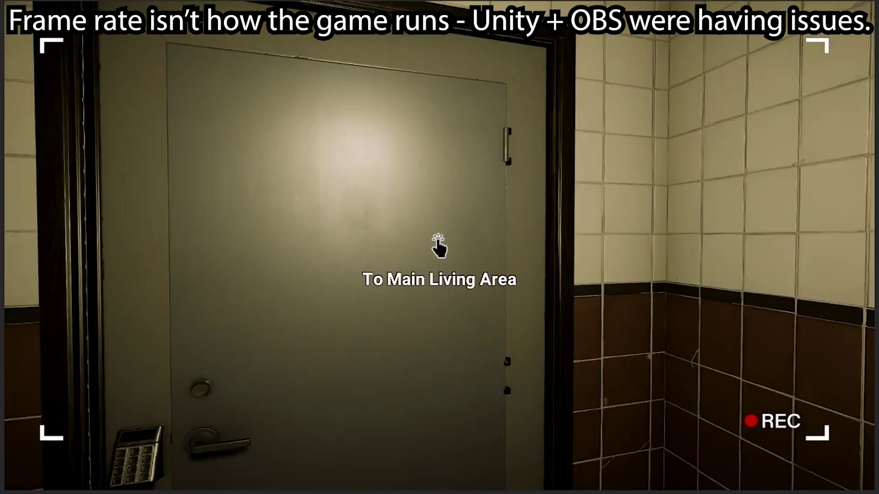
{"action": "key", "text": "w"}
{"action": "key", "text": "w"}
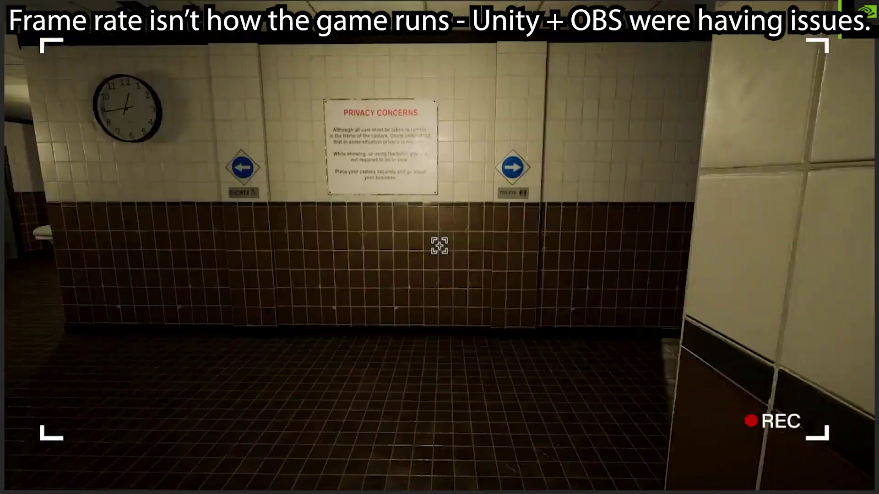
{"action": "key", "text": "w"}
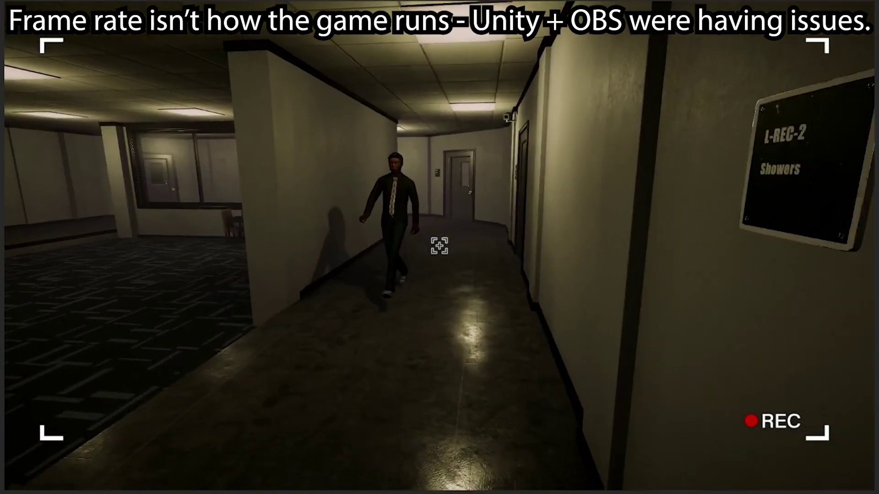
{"action": "key", "text": "w"}
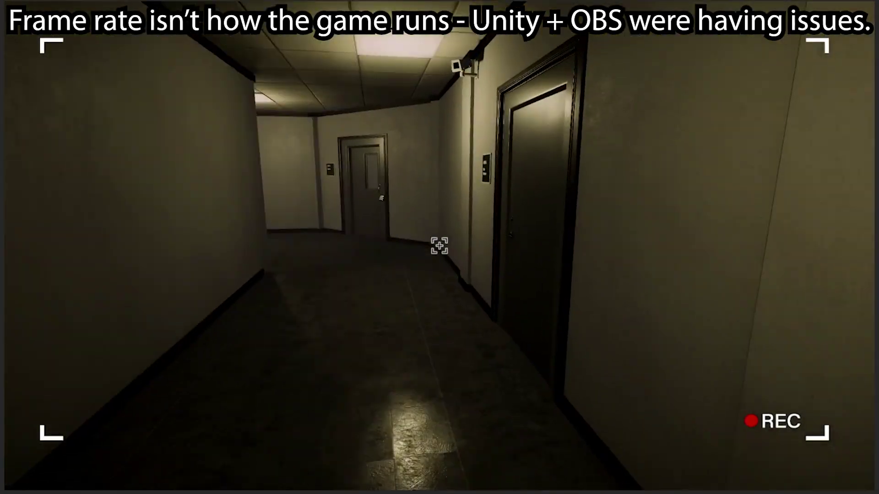
{"action": "key", "text": "w"}
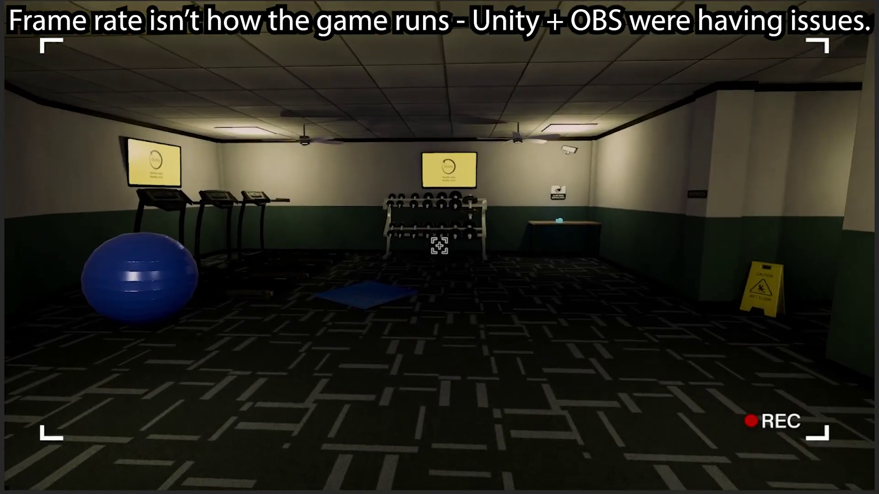
{"action": "key", "text": "w"}
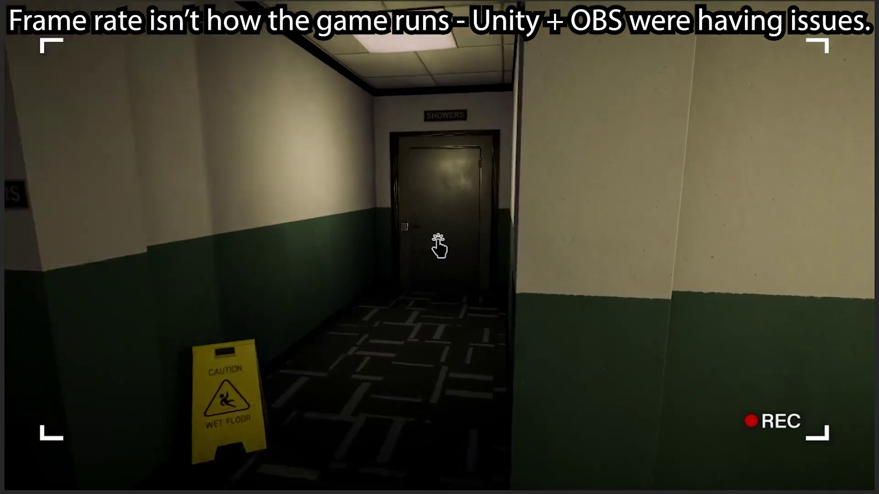
{"action": "key", "text": "w"}
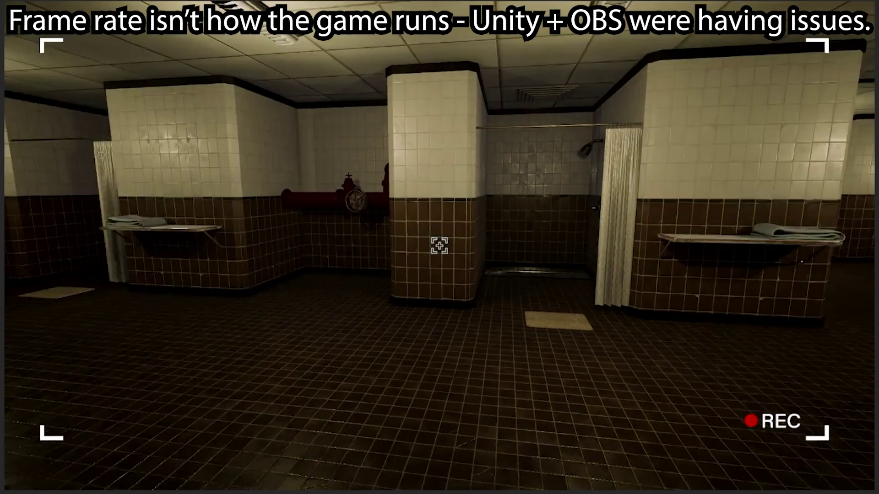
{"action": "key", "text": "w"}
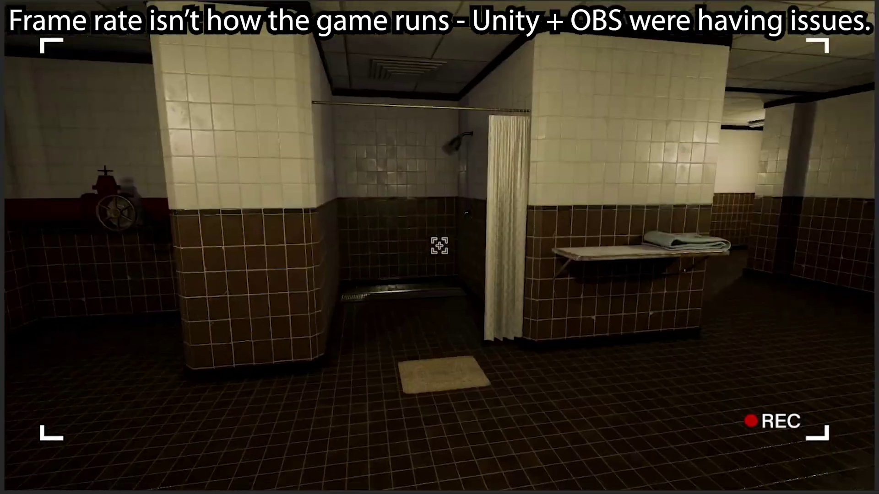
{"action": "key", "text": "w"}
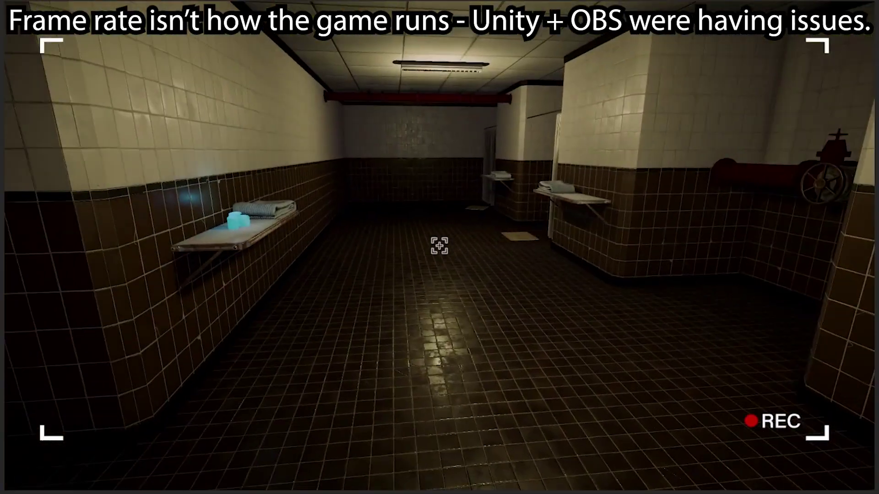